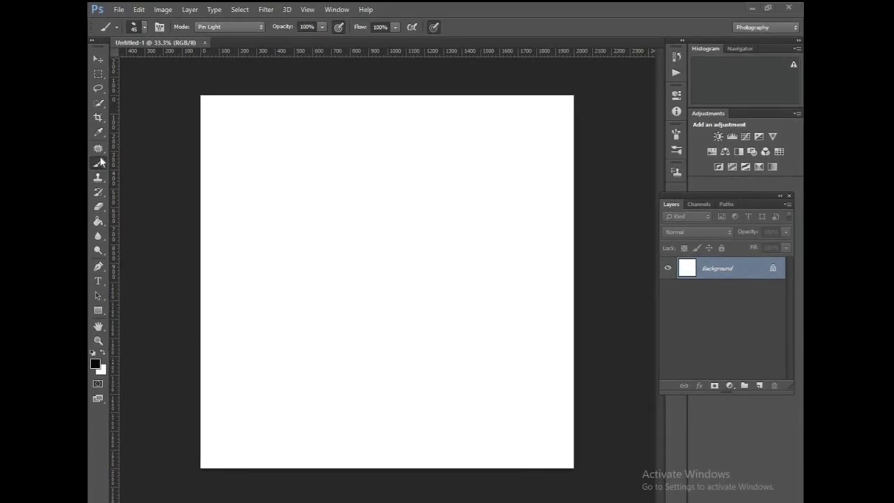
Step: Choose a brush tip from the Brush Preset picker, zoom out, and bring up the brush blend-mode list
click(145, 27)
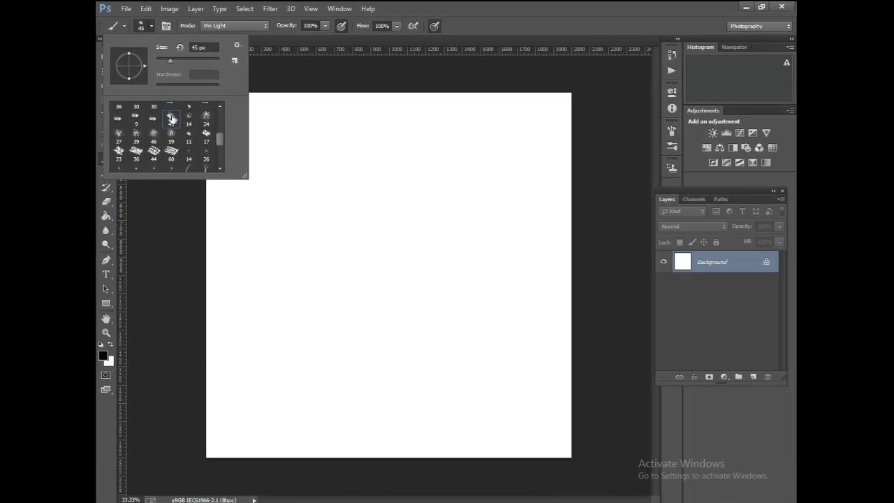
click(298, 160)
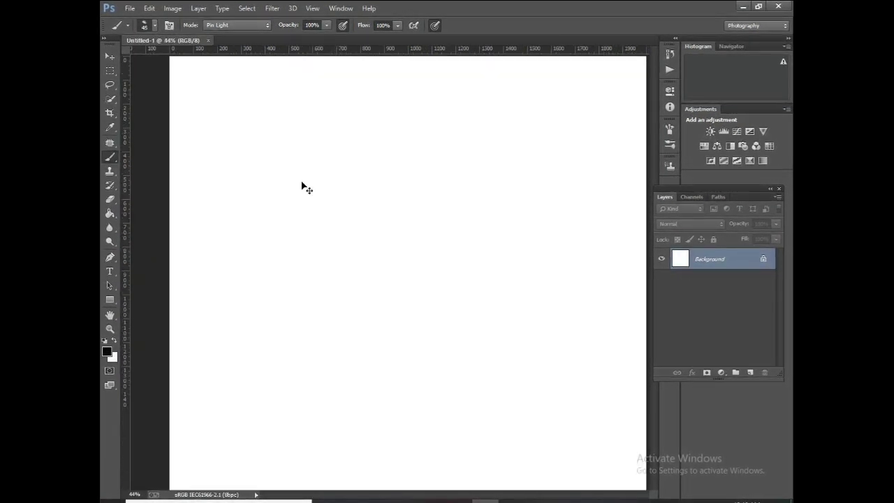
scroll(303, 174, down, 1)
click(265, 24)
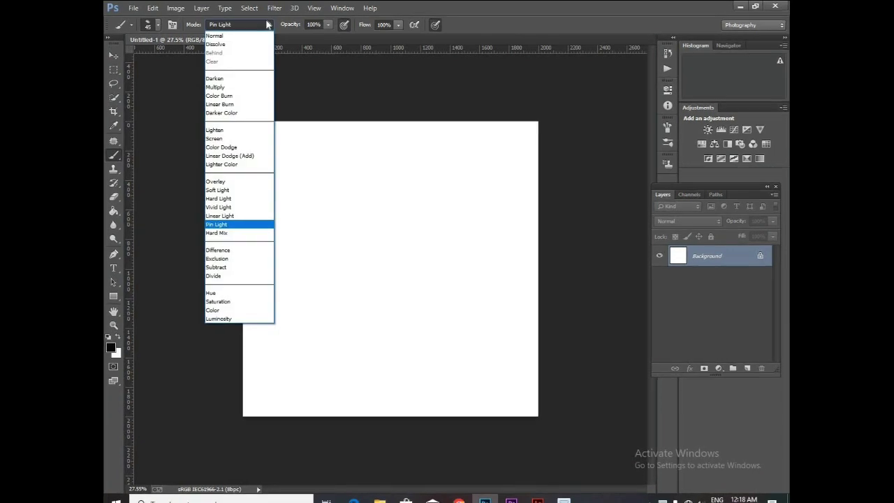
Step: Switch the brush to Difference mode and paint overlapping grey and black strokes across the canvas
click(229, 248)
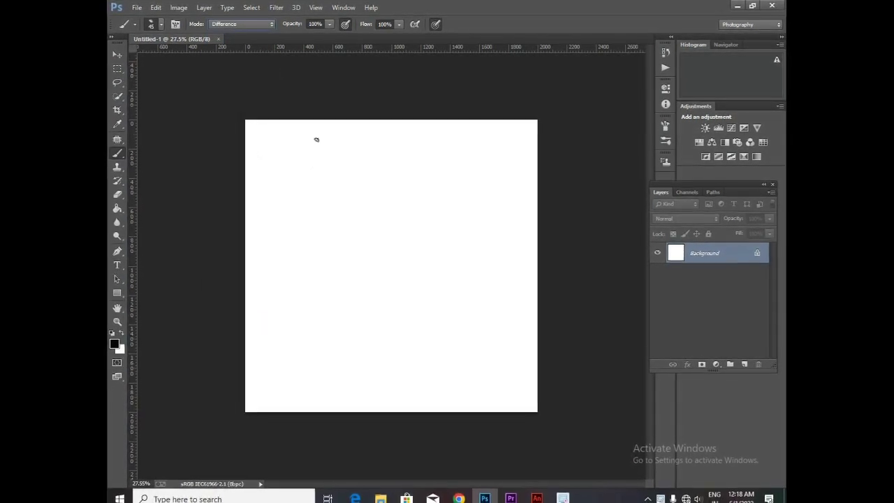
mouse_move(315, 138)
mouse_down()
mouse_move(289, 211)
mouse_move(311, 220)
mouse_move(308, 184)
mouse_up()
drag(255, 205, 343, 160)
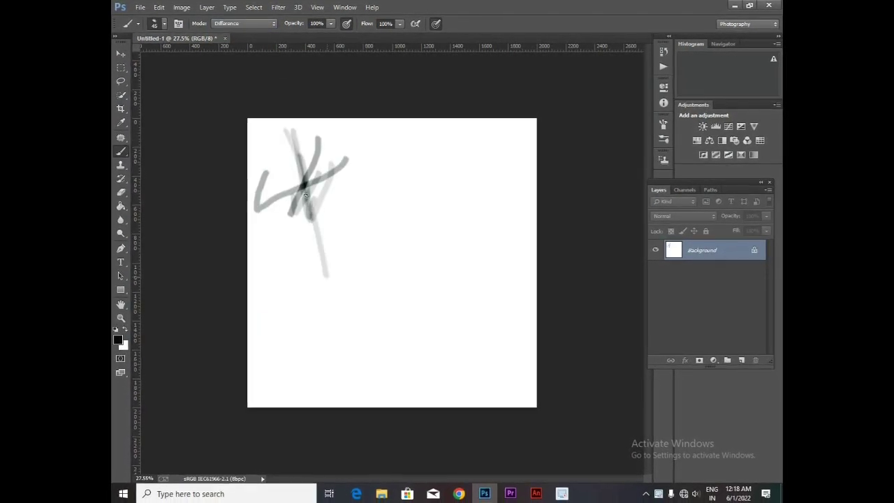
drag(311, 265, 330, 361)
drag(427, 175, 364, 321)
drag(294, 328, 350, 279)
drag(273, 342, 441, 160)
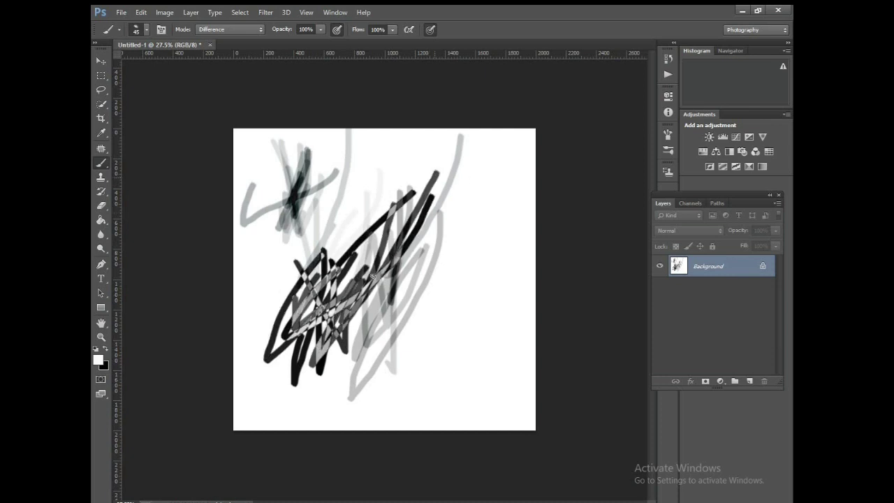
drag(329, 314, 512, 162)
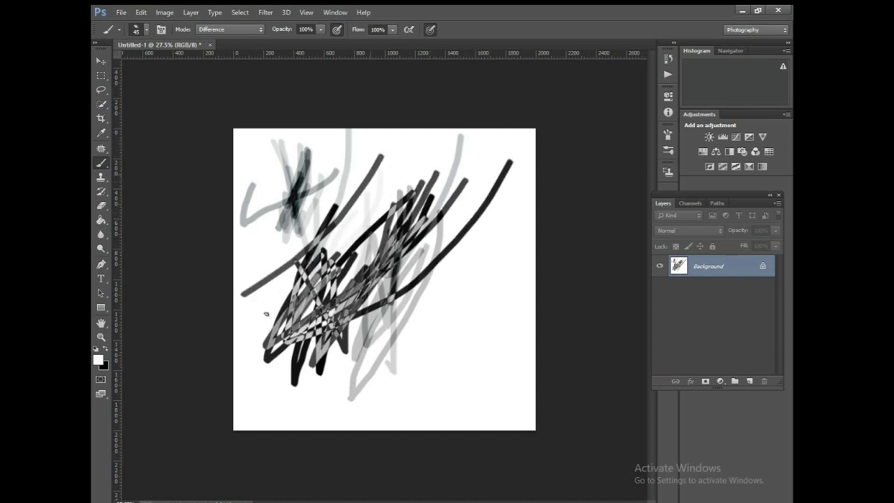
mouse_move(238, 209)
mouse_down()
mouse_move(328, 150)
mouse_move(307, 307)
mouse_up()
Step: Add more Difference strokes over the left, right and lower parts of the canvas
drag(384, 157, 336, 321)
mouse_move(381, 405)
mouse_down()
mouse_move(535, 187)
mouse_move(433, 383)
mouse_up()
drag(482, 230, 234, 384)
drag(399, 143, 335, 364)
drag(243, 431, 406, 237)
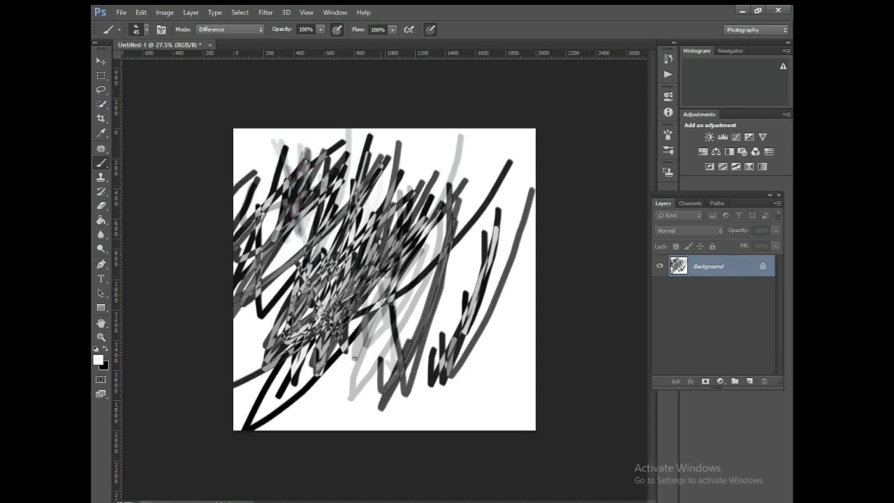
drag(315, 395, 381, 238)
drag(344, 412, 364, 382)
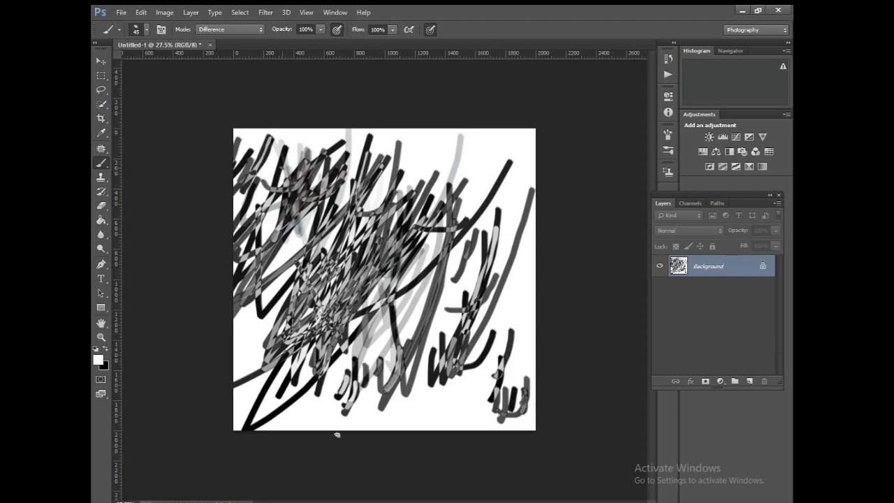
Step: Add a few dark strokes near the bottom and upper left of the canvas
drag(337, 433, 353, 332)
drag(292, 166, 265, 278)
drag(326, 402, 315, 404)
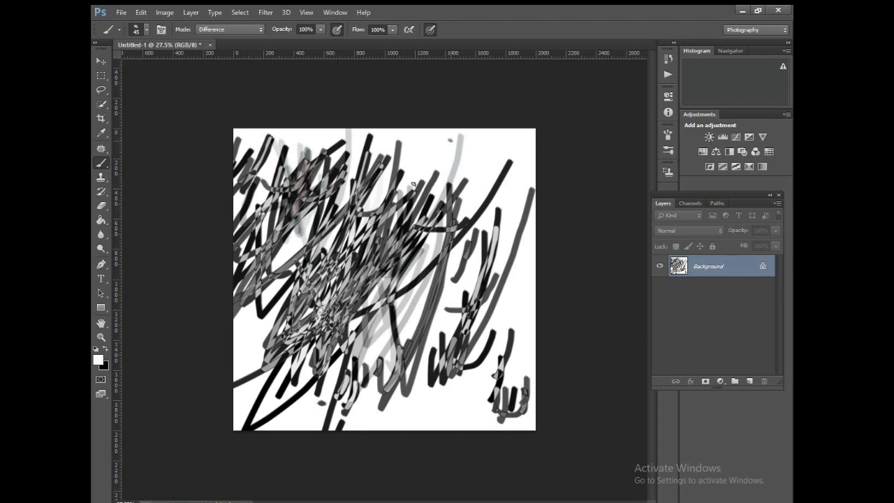
drag(413, 185, 301, 241)
click(144, 30)
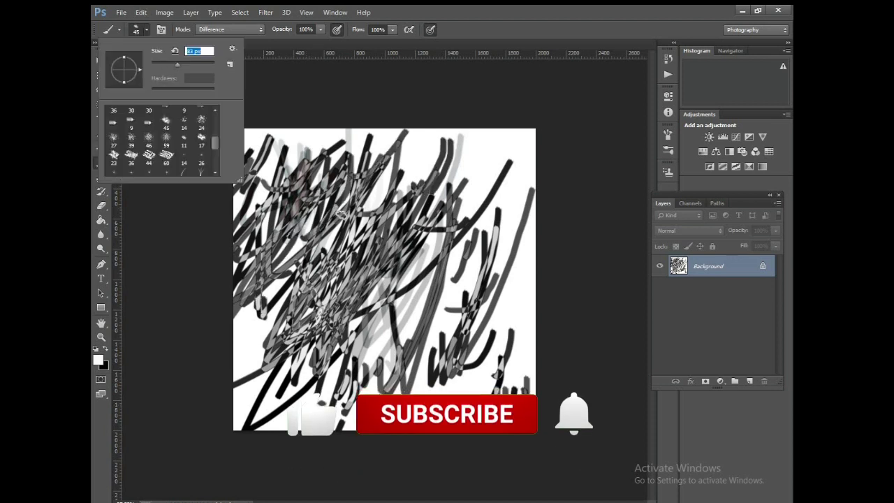
Step: Enlarge the brush to 97 px and paint strokes over the top, left, right and lower-right areas
key(Return)
mouse_move(296, 151)
mouse_down()
mouse_move(464, 158)
mouse_move(503, 140)
mouse_move(349, 143)
mouse_move(245, 175)
mouse_move(245, 420)
mouse_move(328, 419)
mouse_move(286, 416)
mouse_move(339, 409)
mouse_move(367, 350)
mouse_move(430, 262)
mouse_move(263, 191)
mouse_move(287, 143)
mouse_move(356, 140)
mouse_move(402, 364)
mouse_move(314, 423)
mouse_up()
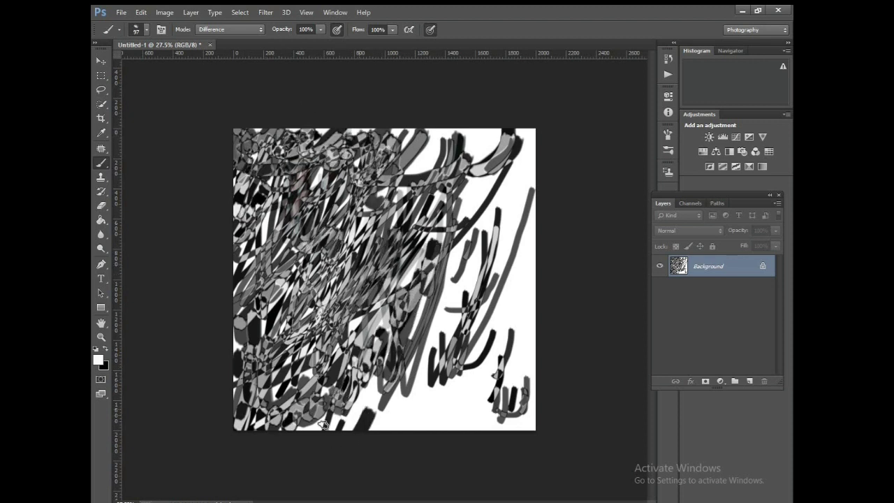
mouse_move(315, 423)
mouse_down()
mouse_move(437, 340)
mouse_move(525, 150)
mouse_move(440, 136)
mouse_move(420, 162)
mouse_move(452, 327)
mouse_move(473, 132)
mouse_up()
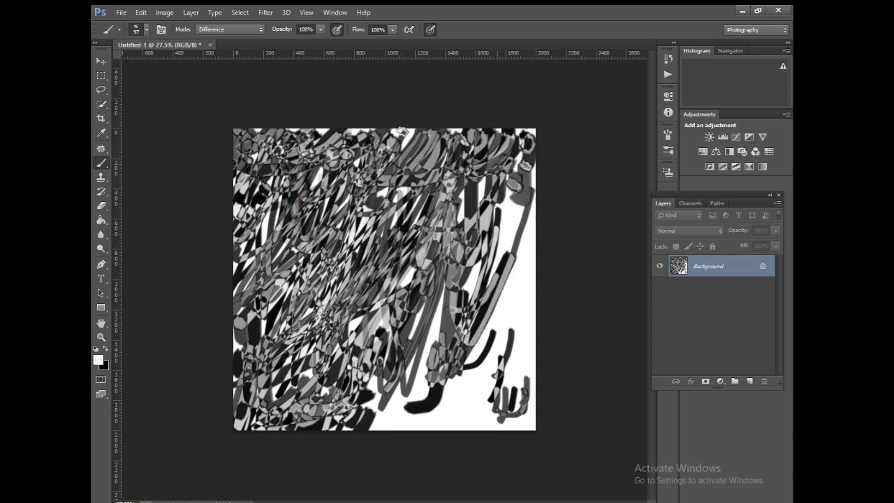
mouse_move(308, 132)
mouse_down()
mouse_move(256, 137)
mouse_move(260, 231)
mouse_move(308, 183)
mouse_move(218, 304)
mouse_up()
mouse_move(552, 262)
mouse_down()
mouse_move(510, 196)
mouse_move(458, 183)
mouse_move(533, 279)
mouse_move(533, 208)
mouse_up()
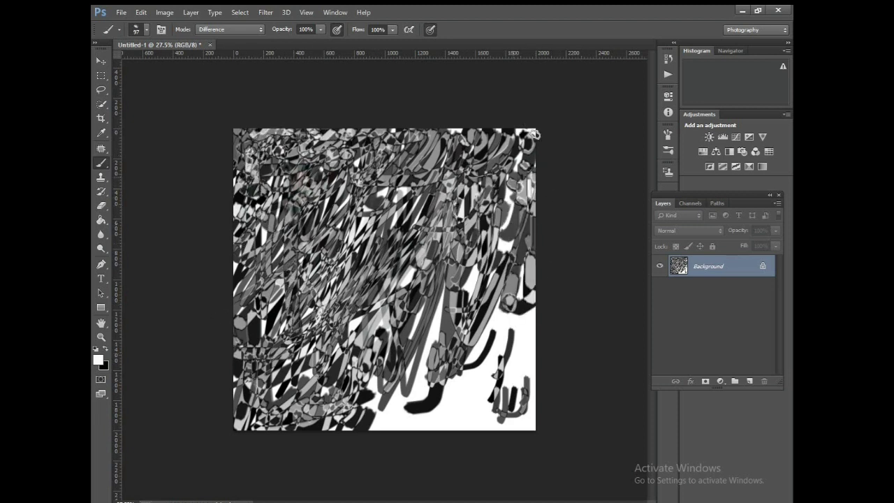
mouse_move(524, 240)
mouse_down()
mouse_move(447, 350)
mouse_move(373, 377)
mouse_up()
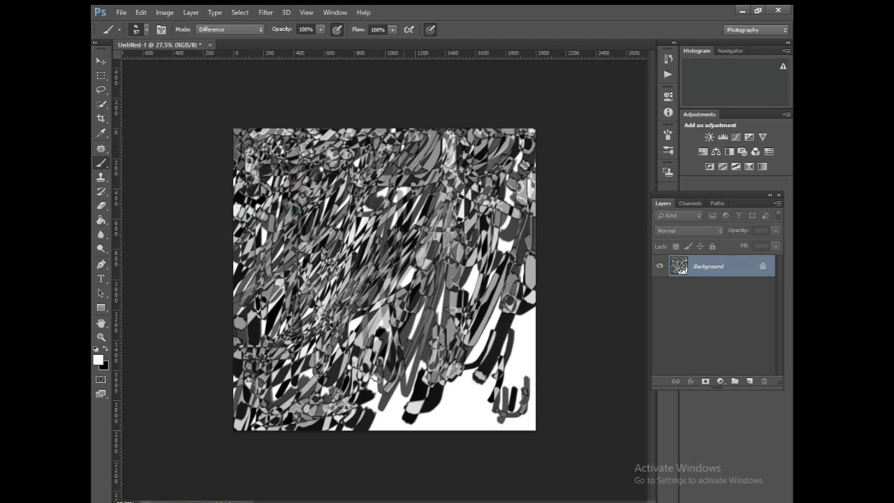
mouse_move(435, 341)
mouse_down()
mouse_move(440, 413)
mouse_move(466, 410)
mouse_move(492, 350)
mouse_move(468, 279)
mouse_up()
drag(490, 359, 509, 316)
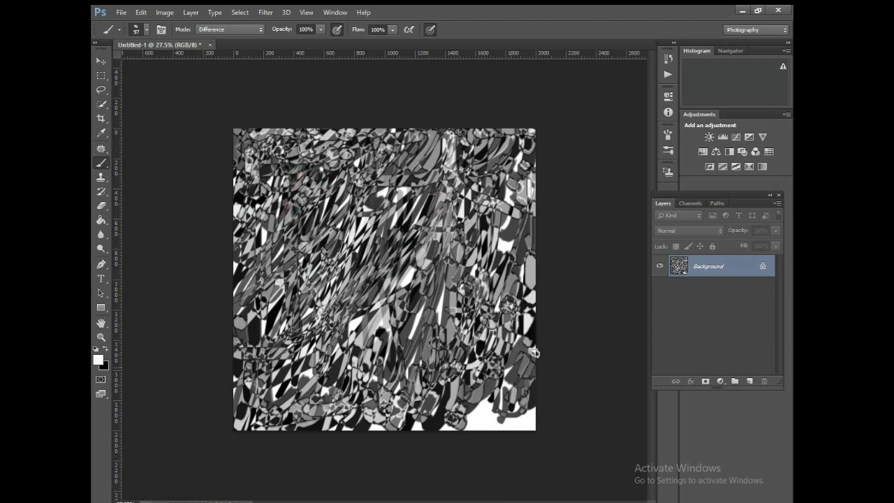
Step: Paint over the white lower-right corner, the centre and the lower-left of the canvas
drag(486, 420, 477, 432)
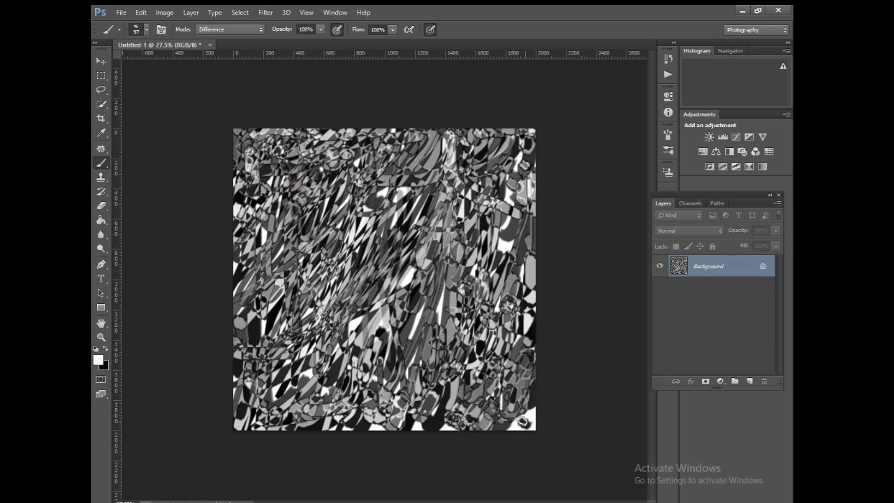
mouse_move(424, 328)
mouse_down()
mouse_move(378, 280)
mouse_move(489, 370)
mouse_move(517, 293)
mouse_move(392, 161)
mouse_up()
mouse_move(224, 219)
mouse_down()
mouse_move(329, 202)
mouse_move(412, 231)
mouse_move(510, 210)
mouse_move(363, 307)
mouse_up()
mouse_move(313, 260)
mouse_down()
mouse_move(269, 128)
mouse_move(286, 202)
mouse_move(377, 301)
mouse_move(293, 328)
mouse_move(300, 301)
mouse_move(347, 283)
mouse_up()
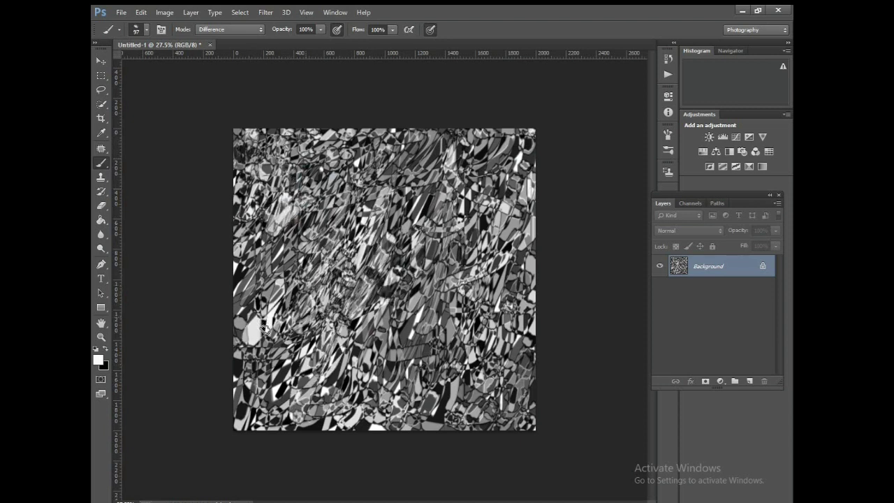
drag(251, 323, 237, 424)
Step: Rework the remaining white patches from the bottom edge through the centre to the upper right
mouse_move(394, 427)
mouse_down()
mouse_move(384, 242)
mouse_move(331, 242)
mouse_up()
drag(374, 218, 279, 197)
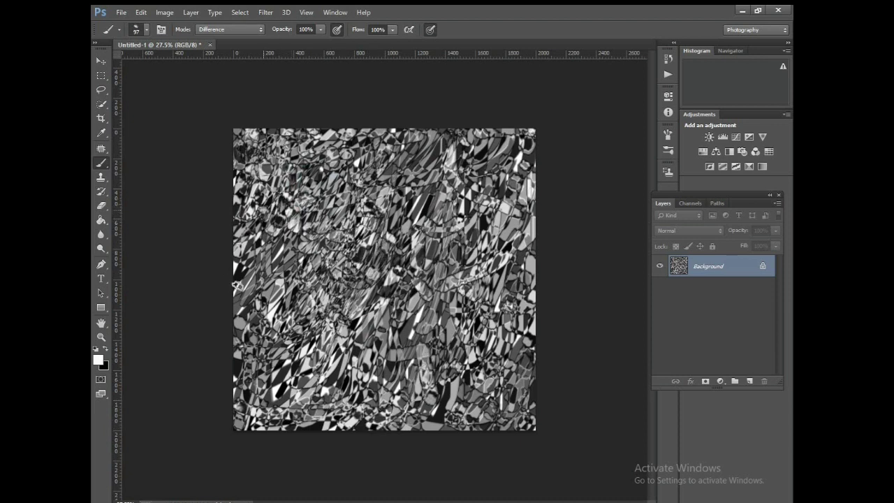
mouse_move(278, 256)
mouse_down()
mouse_move(263, 186)
mouse_move(508, 192)
mouse_up()
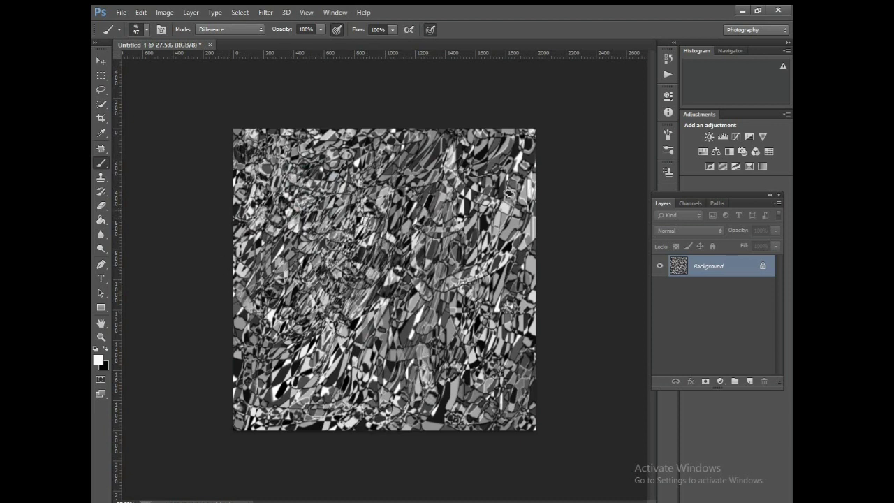
mouse_move(508, 153)
mouse_down()
mouse_move(439, 213)
mouse_move(464, 261)
mouse_move(394, 357)
mouse_move(522, 335)
mouse_move(530, 201)
mouse_up()
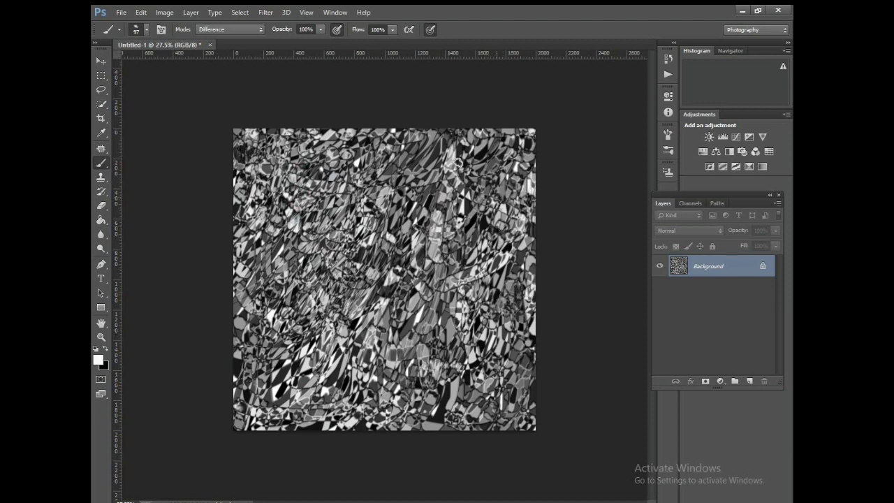
mouse_move(510, 150)
mouse_down()
mouse_move(354, 384)
mouse_move(295, 381)
mouse_up()
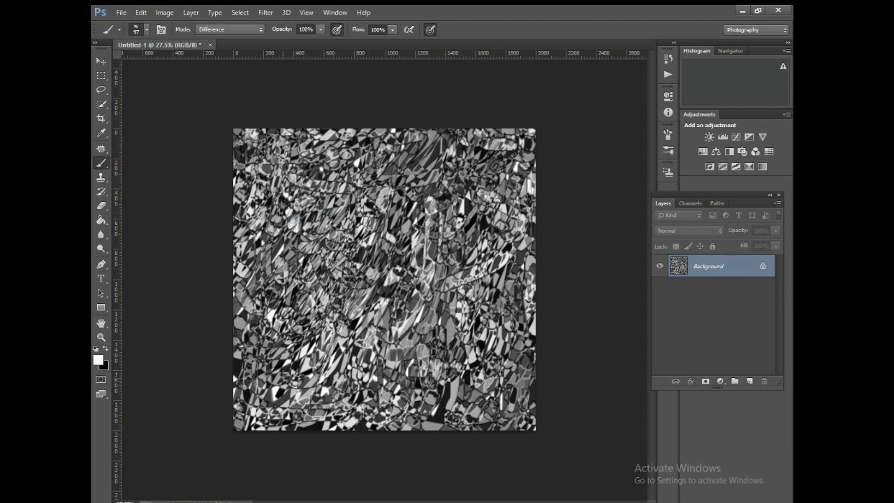
drag(431, 333, 384, 326)
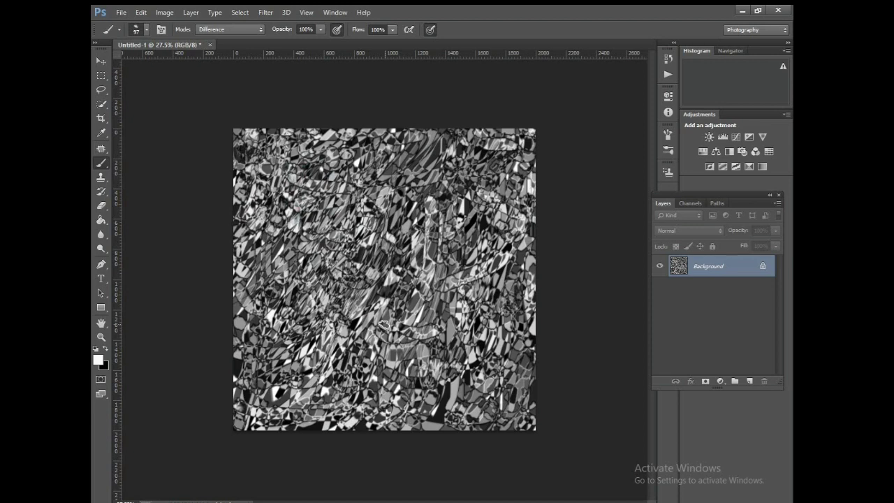
Step: Create a new white 2000 × 2000 px, 300 ppi document and dock it as a tab
click(122, 12)
click(129, 22)
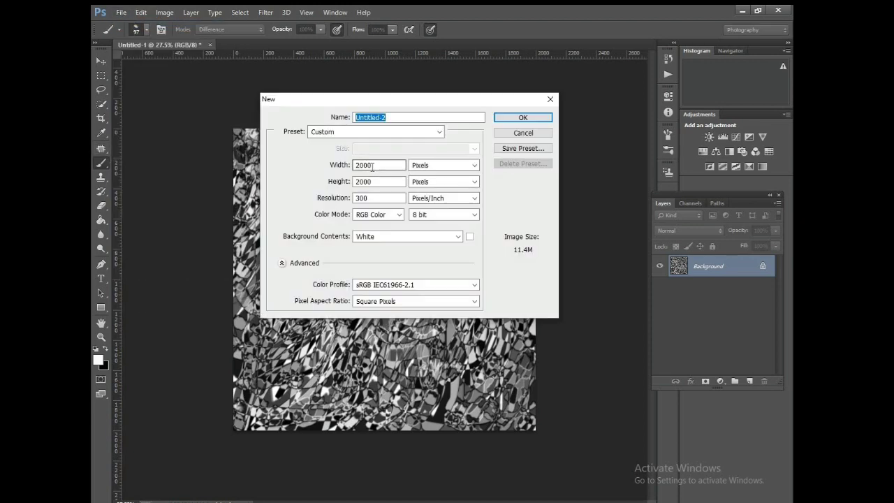
click(523, 117)
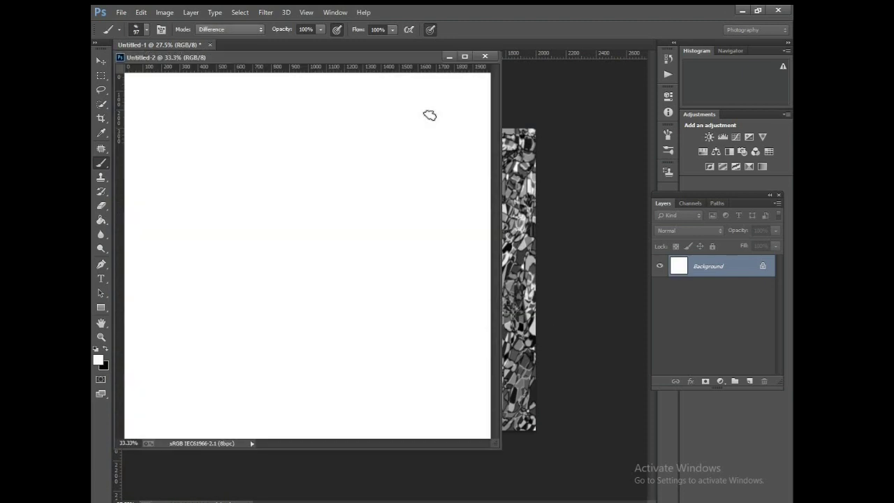
drag(348, 61, 410, 44)
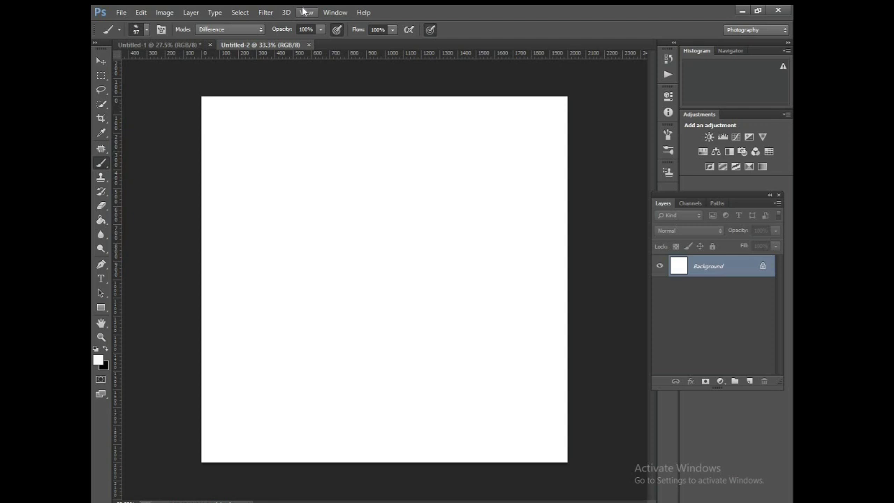
Step: Show the new canvas at Print Size and paint a first black-and-grey stroke
click(266, 13)
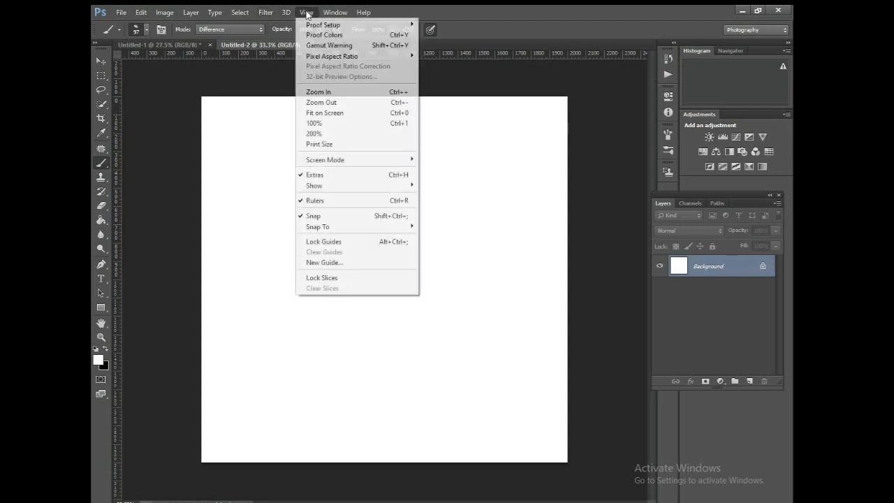
click(330, 144)
drag(303, 277, 337, 187)
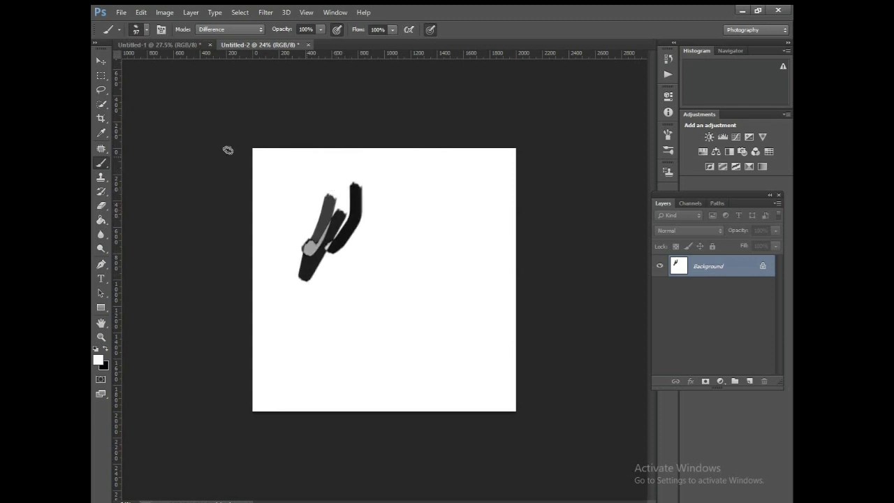
Step: Enlarge the brush and paint big overlapping strokes over the centre and upper right
click(146, 30)
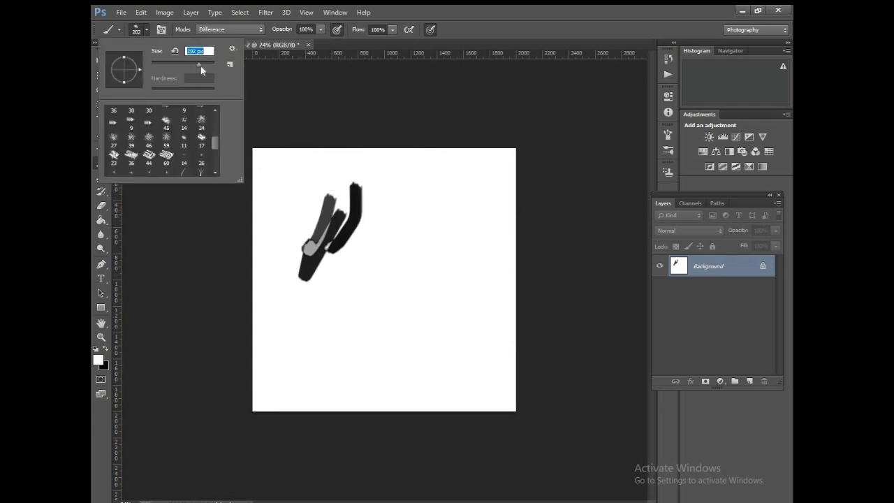
key(Return)
mouse_move(314, 210)
mouse_down()
mouse_move(471, 182)
mouse_move(405, 297)
mouse_move(392, 305)
mouse_up()
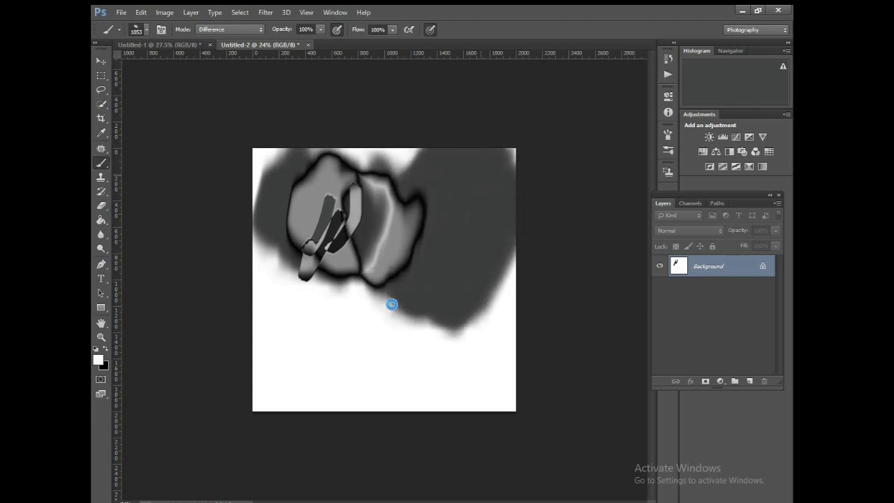
mouse_move(439, 232)
mouse_down()
mouse_move(349, 307)
mouse_move(454, 181)
mouse_move(419, 307)
mouse_move(489, 196)
mouse_move(308, 161)
mouse_up()
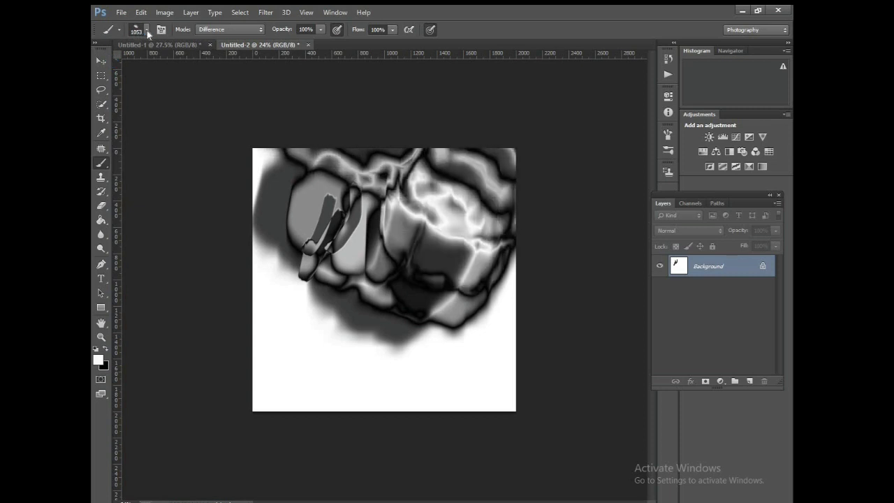
click(147, 30)
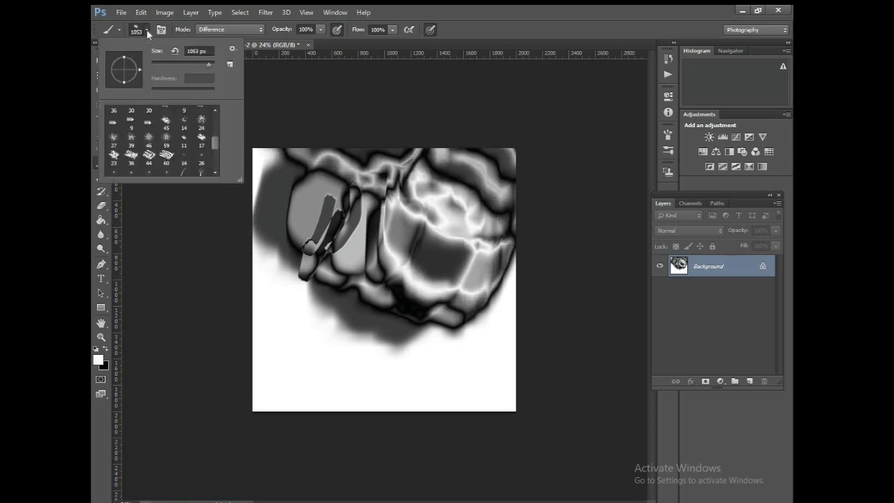
Step: With a 153 px brush, paint strokes down the left side and across the upper and lower canvas
click(295, 165)
mouse_move(253, 151)
mouse_down()
mouse_move(293, 252)
mouse_move(268, 350)
mouse_move(326, 354)
mouse_move(289, 389)
mouse_move(307, 370)
mouse_move(335, 377)
mouse_up()
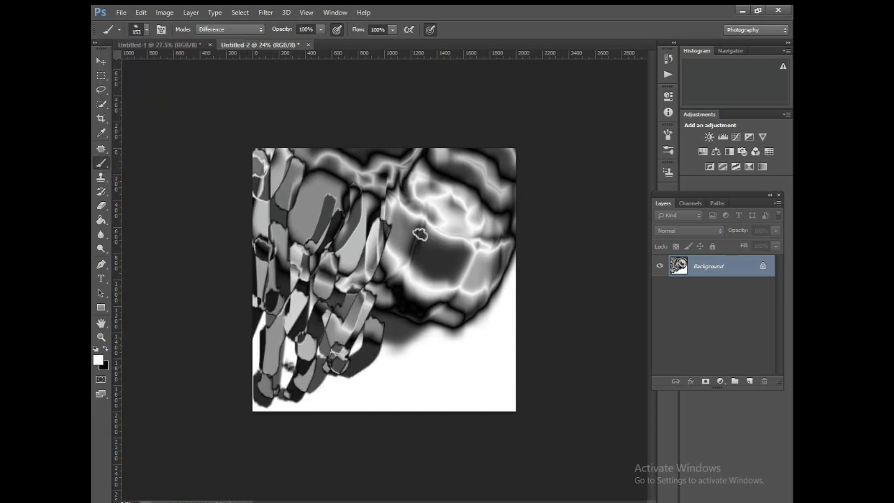
mouse_move(420, 235)
mouse_down()
mouse_move(249, 157)
mouse_move(458, 209)
mouse_move(461, 287)
mouse_move(301, 404)
mouse_up()
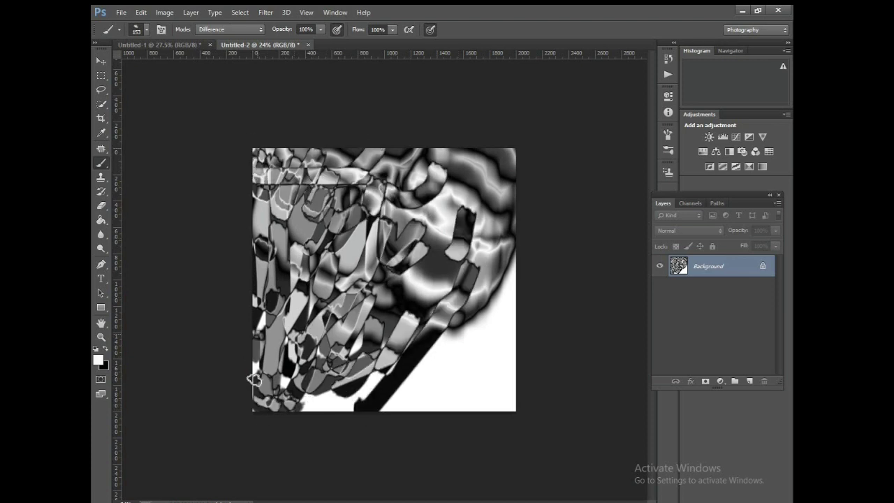
mouse_move(254, 379)
mouse_down()
mouse_move(348, 396)
mouse_move(455, 342)
mouse_move(412, 398)
mouse_move(454, 415)
mouse_move(498, 397)
mouse_move(461, 388)
mouse_move(503, 315)
mouse_move(500, 286)
mouse_up()
mouse_move(424, 238)
mouse_down()
mouse_move(381, 312)
mouse_move(493, 135)
mouse_move(489, 210)
mouse_move(380, 292)
mouse_move(353, 329)
mouse_up()
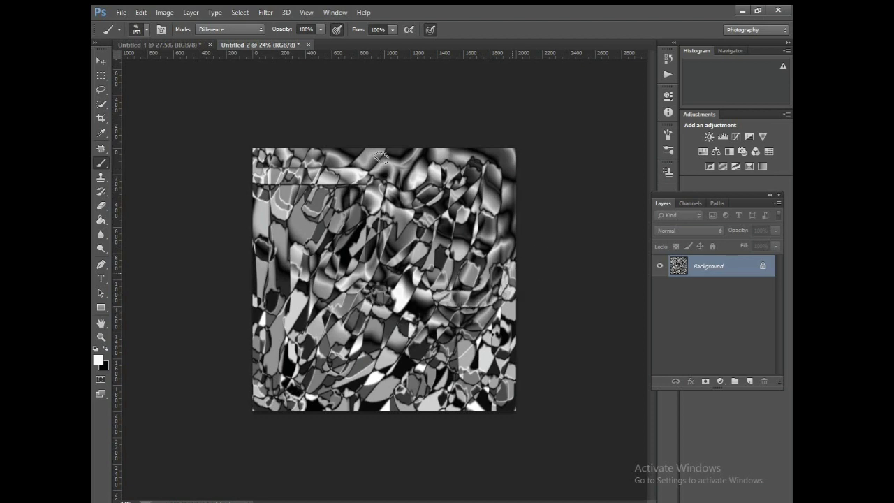
mouse_move(381, 156)
mouse_down()
mouse_move(297, 186)
mouse_move(307, 231)
mouse_move(456, 154)
mouse_up()
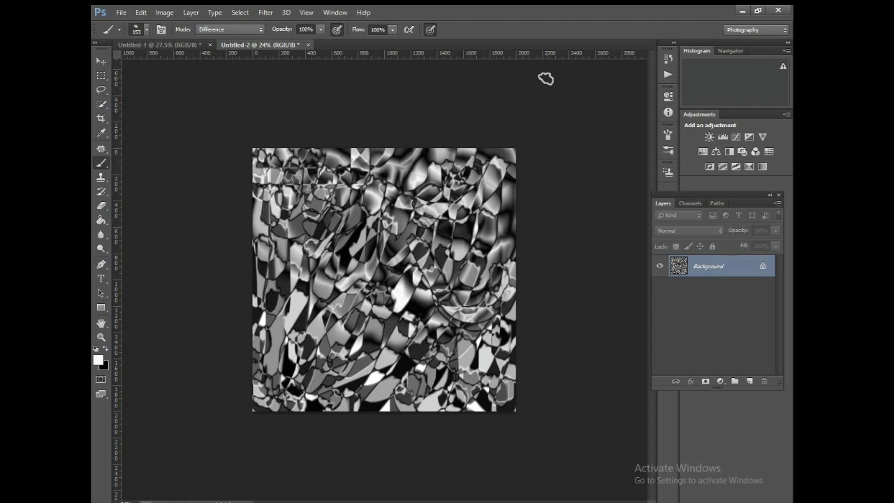
Step: Fill the middle, lower-right and right edge with more overlapping Difference strokes
mouse_move(323, 283)
mouse_down()
mouse_move(357, 202)
mouse_move(318, 318)
mouse_move(446, 257)
mouse_move(432, 372)
mouse_move(416, 371)
mouse_move(497, 375)
mouse_move(447, 412)
mouse_up()
mouse_move(427, 311)
mouse_down()
mouse_move(266, 192)
mouse_move(303, 233)
mouse_move(343, 343)
mouse_move(484, 163)
mouse_move(496, 250)
mouse_move(347, 228)
mouse_move(301, 393)
mouse_move(493, 379)
mouse_move(391, 294)
mouse_move(335, 223)
mouse_move(293, 307)
mouse_up()
mouse_move(505, 155)
mouse_down()
mouse_move(391, 322)
mouse_move(504, 195)
mouse_move(489, 223)
mouse_move(432, 220)
mouse_move(503, 230)
mouse_move(357, 241)
mouse_move(265, 181)
mouse_move(297, 339)
mouse_up()
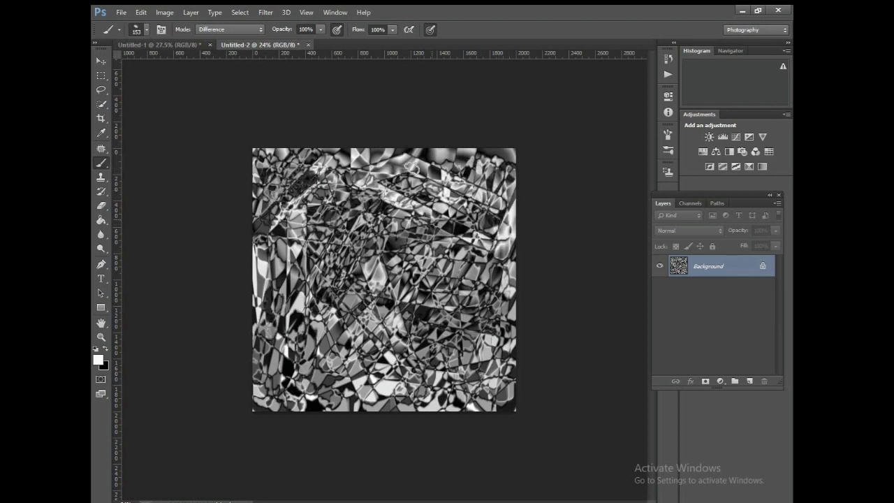
drag(501, 234, 506, 150)
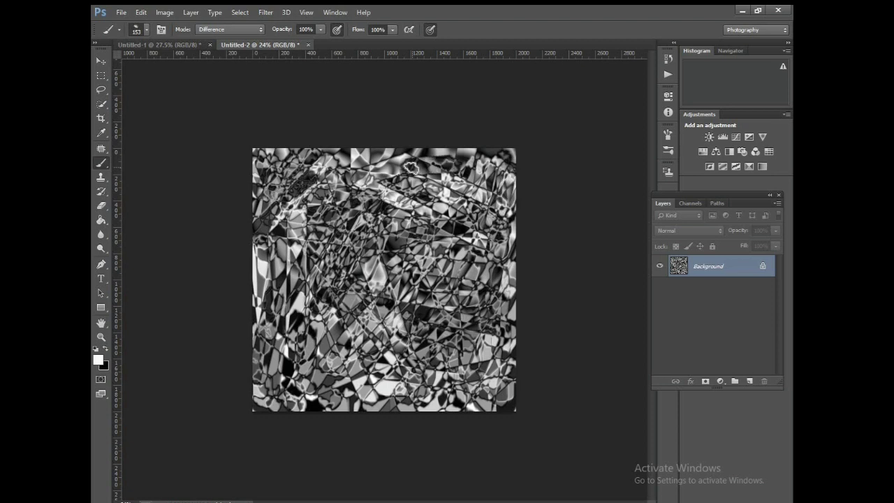
drag(411, 168, 411, 166)
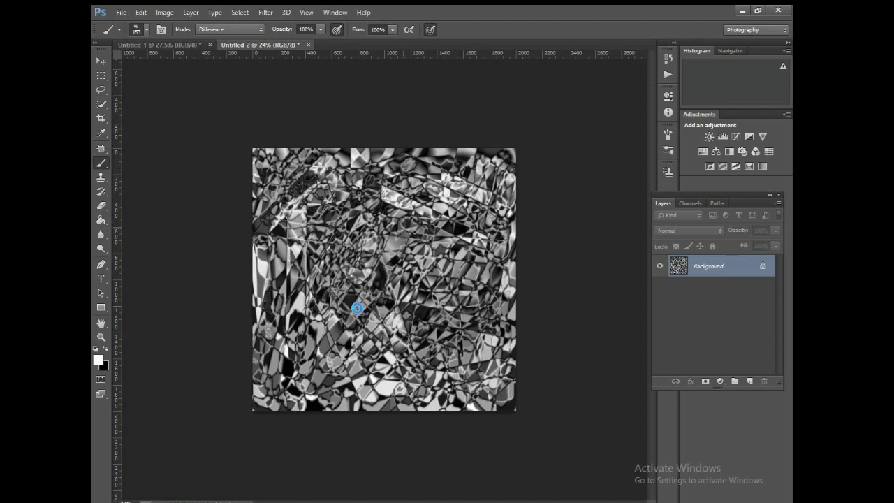
drag(356, 303, 249, 273)
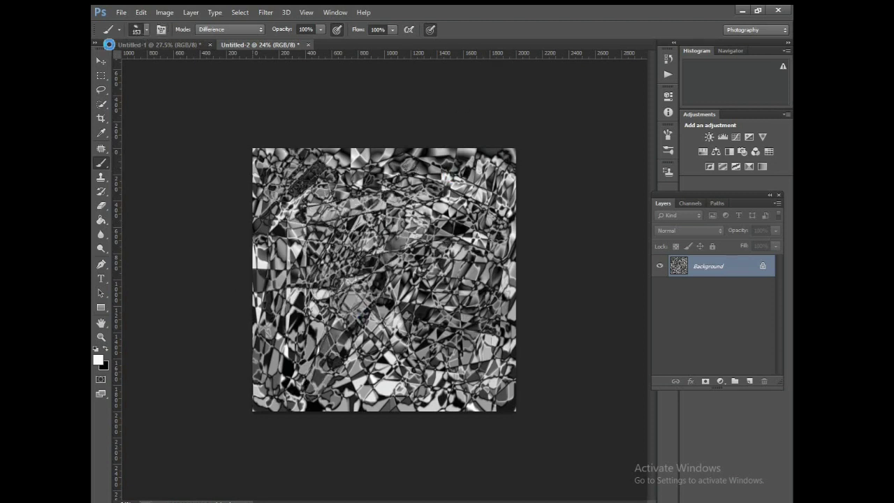
Step: Shrink the brush to 57 px and paint finer strokes over the middle, right and lower areas
click(140, 29)
drag(180, 66, 171, 63)
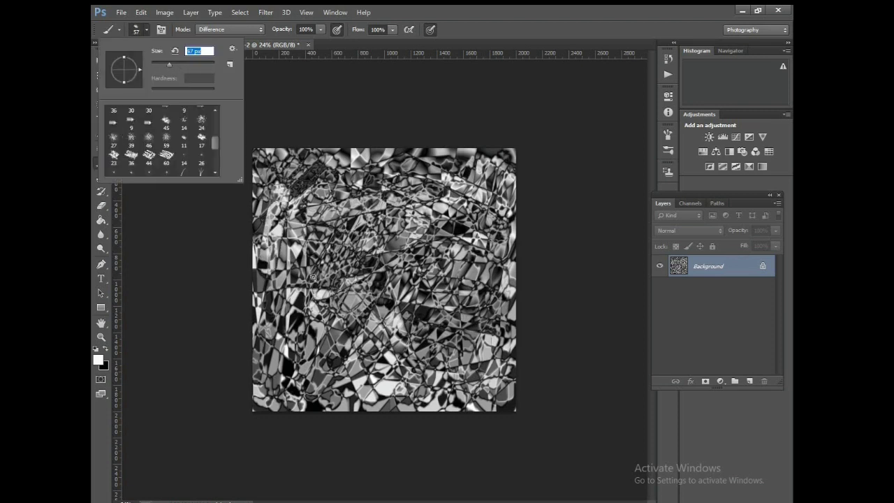
mouse_move(346, 231)
mouse_down()
mouse_move(361, 266)
mouse_move(382, 196)
mouse_move(395, 357)
mouse_move(577, 172)
mouse_move(402, 363)
mouse_move(468, 426)
mouse_up()
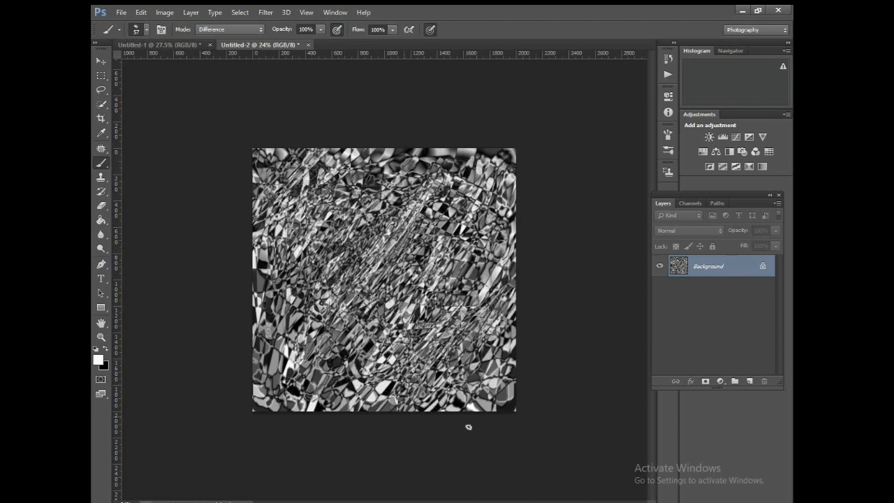
mouse_move(538, 278)
mouse_down()
mouse_move(380, 216)
mouse_move(328, 328)
mouse_move(363, 181)
mouse_move(366, 269)
mouse_up()
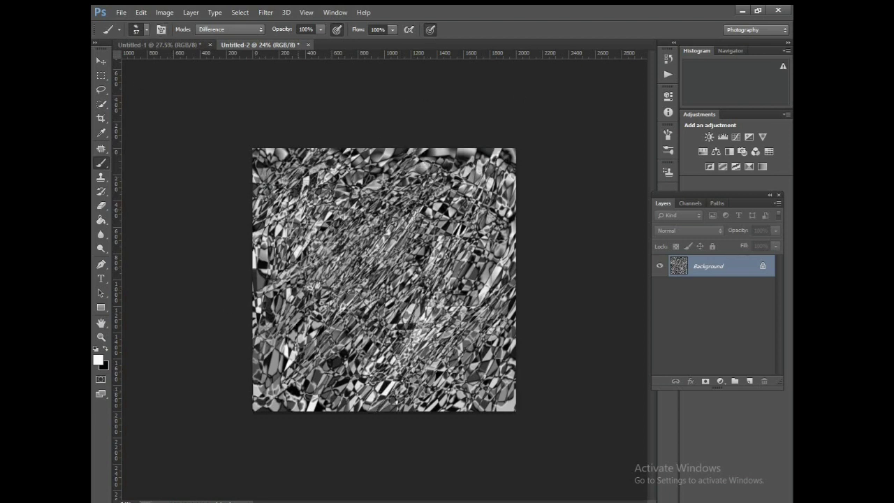
Step: Paint more diagonal Difference strokes from the upper right toward the lower left
click(147, 29)
click(298, 294)
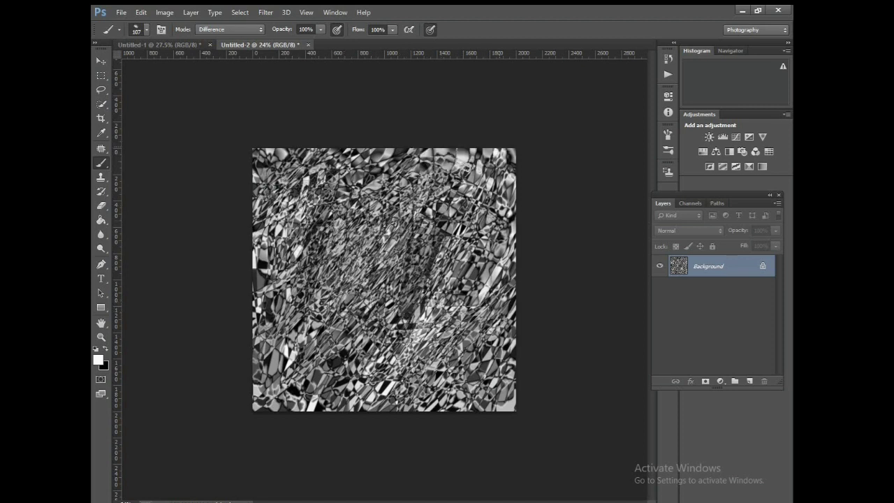
mouse_move(461, 168)
mouse_down()
mouse_move(253, 388)
mouse_move(460, 396)
mouse_move(510, 124)
mouse_move(529, 140)
mouse_move(380, 137)
mouse_move(256, 178)
mouse_move(313, 202)
mouse_move(553, 247)
mouse_move(406, 265)
mouse_move(411, 202)
mouse_move(363, 384)
mouse_move(322, 252)
mouse_move(433, 315)
mouse_move(505, 393)
mouse_move(325, 421)
mouse_move(391, 329)
mouse_move(496, 363)
mouse_move(257, 274)
mouse_move(251, 358)
mouse_move(295, 415)
mouse_move(346, 420)
mouse_move(285, 147)
mouse_move(392, 155)
mouse_move(509, 148)
mouse_move(506, 203)
mouse_move(302, 356)
mouse_move(354, 261)
mouse_move(370, 259)
mouse_move(354, 216)
mouse_move(447, 238)
mouse_move(458, 221)
mouse_move(316, 205)
mouse_move(345, 280)
mouse_move(382, 284)
mouse_move(374, 250)
mouse_move(405, 337)
mouse_move(318, 351)
mouse_move(280, 342)
mouse_move(412, 333)
mouse_move(462, 370)
mouse_move(489, 328)
mouse_move(482, 307)
mouse_move(370, 269)
mouse_move(299, 339)
mouse_move(270, 410)
mouse_move(426, 377)
mouse_move(472, 272)
mouse_move(419, 251)
mouse_move(350, 260)
mouse_move(370, 252)
mouse_move(487, 260)
mouse_up()
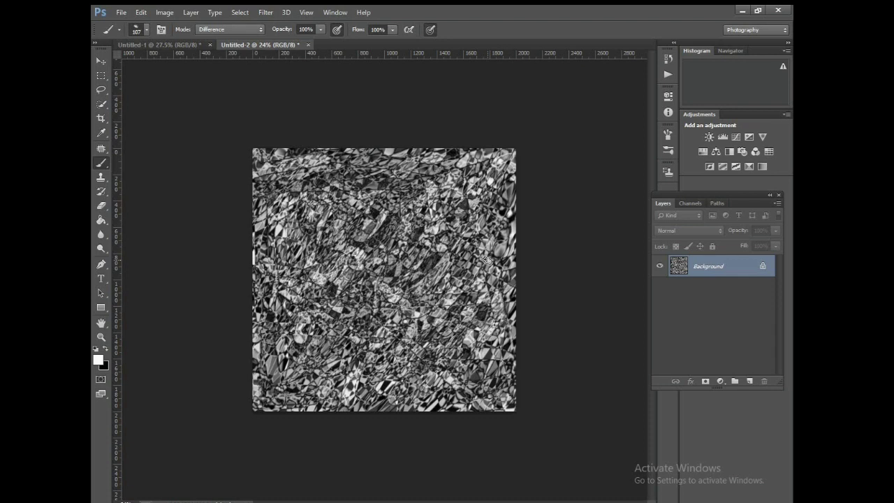
click(140, 12)
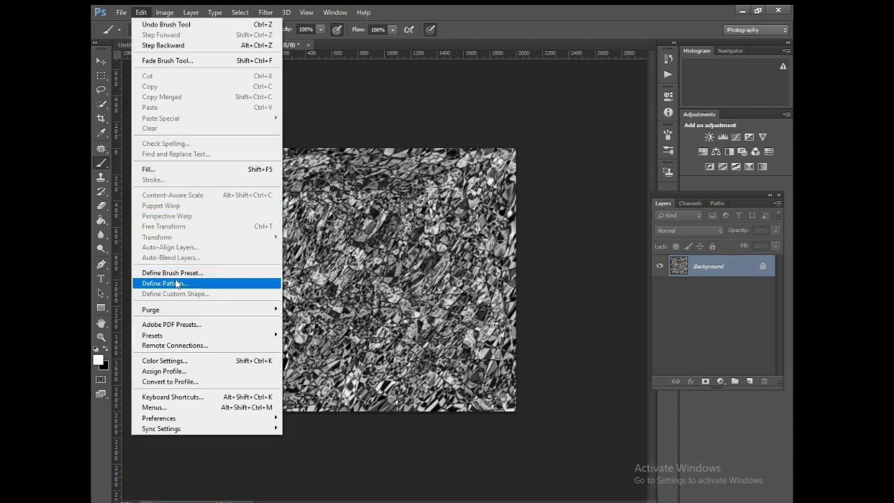
Step: Define the shard texture as a new pattern named 'Pattern marbel...'
click(177, 283)
text(Pattern marbel...)
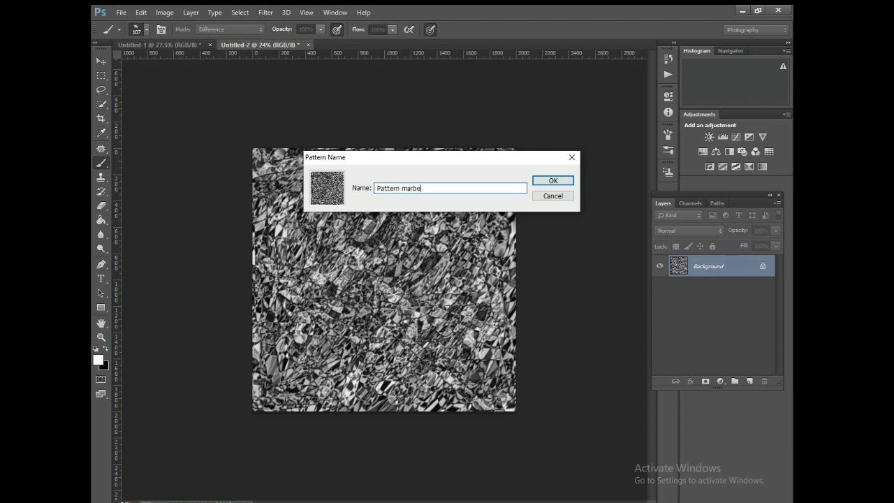
click(547, 183)
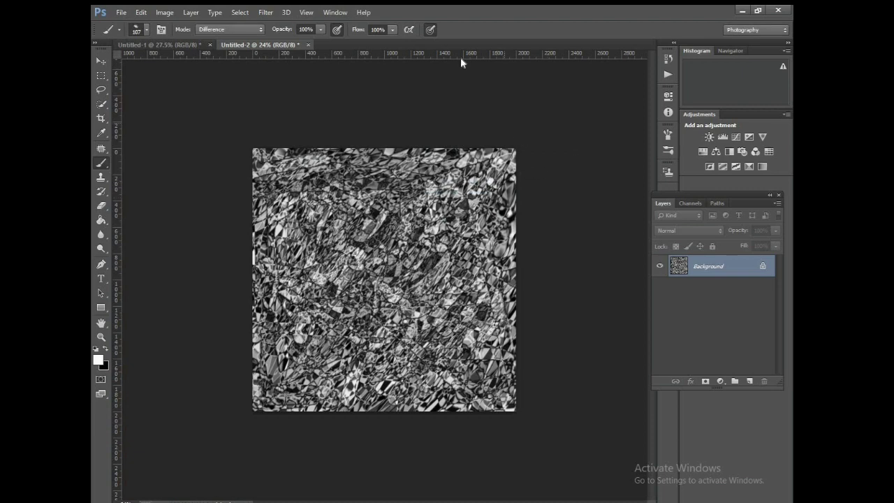
Step: Open the boy's photo from the Desktop and dock it as its own document tab
click(120, 12)
click(130, 31)
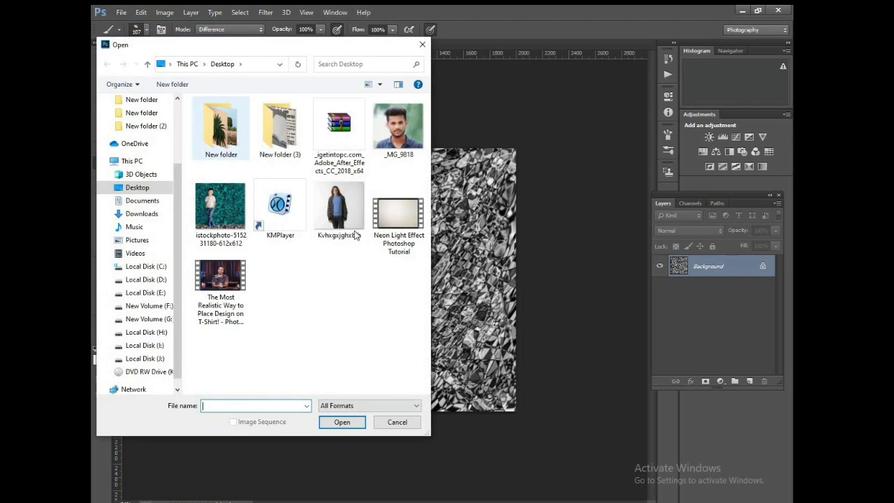
double_click(336, 201)
drag(316, 54, 431, 47)
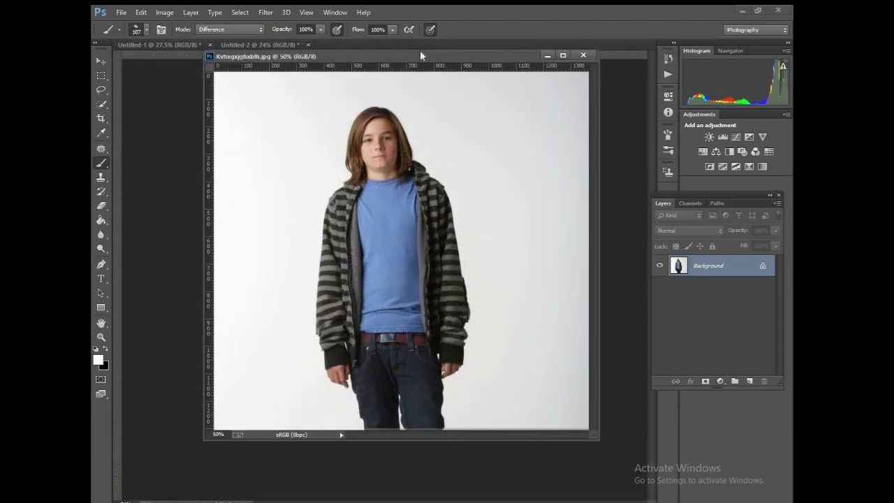
drag(272, 46, 328, 45)
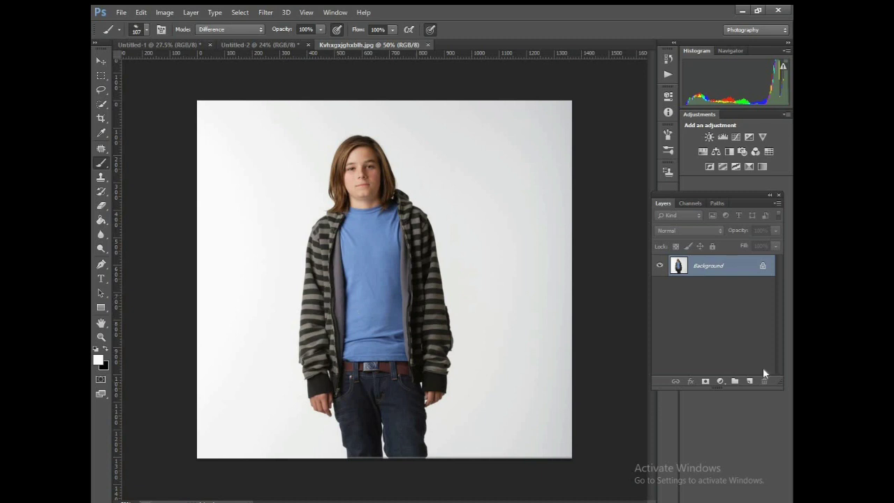
click(720, 382)
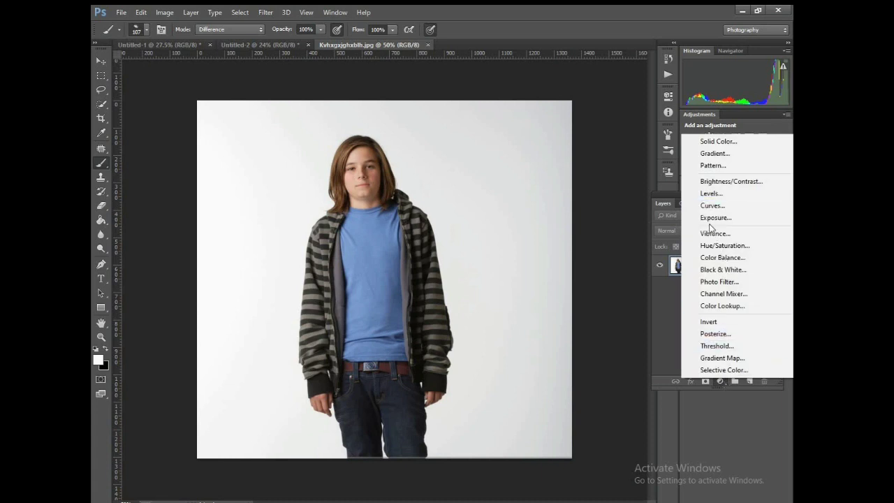
Step: Add a Pattern Fill layer and settle on the finer shattered-glass crackle pattern
click(724, 166)
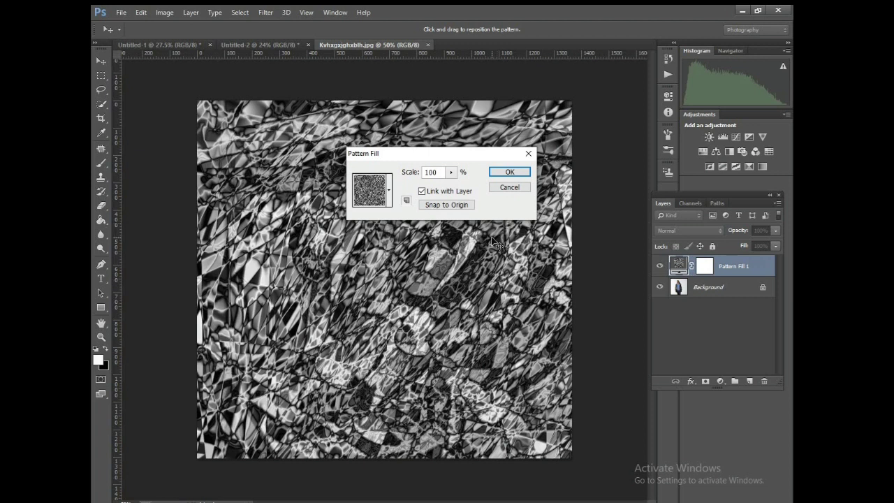
click(389, 192)
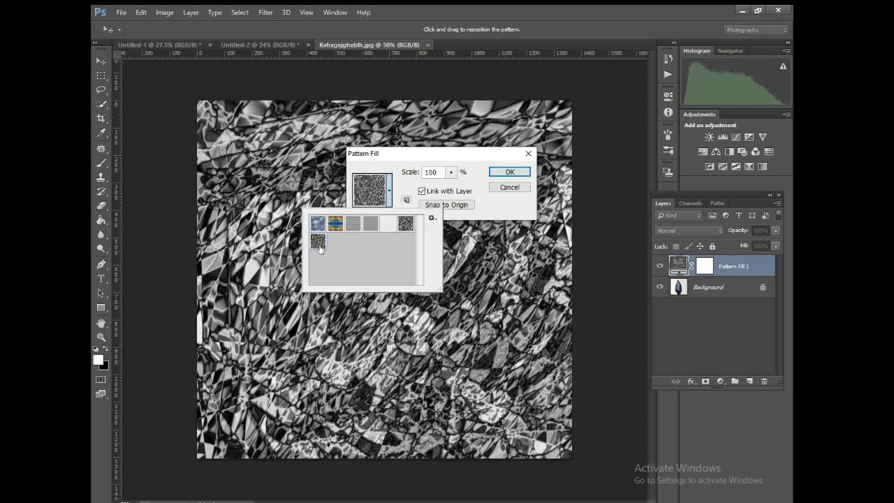
click(406, 225)
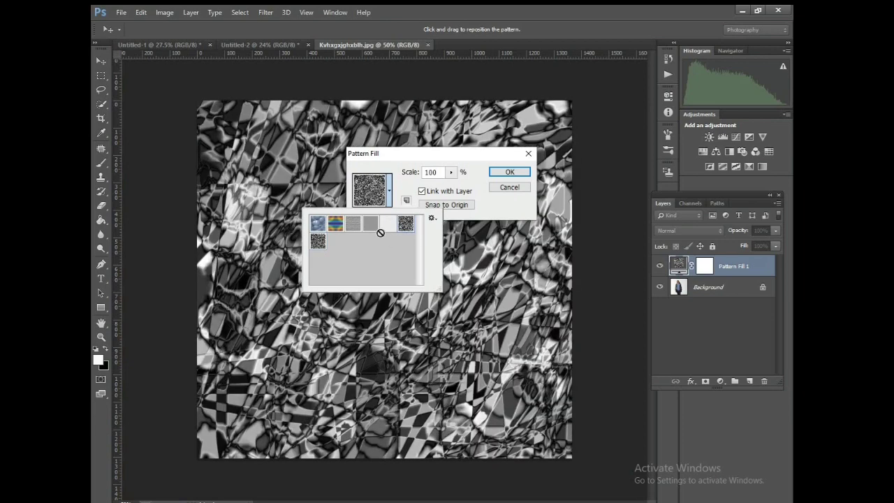
click(318, 241)
click(406, 223)
click(335, 224)
click(353, 223)
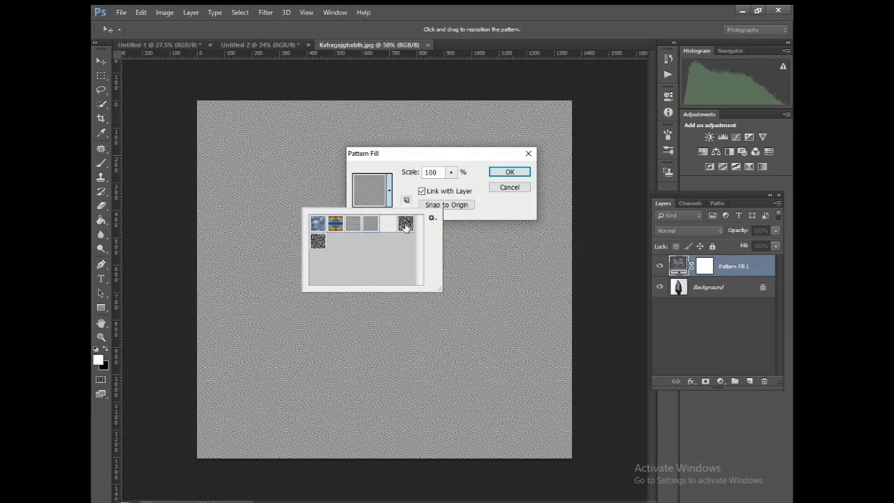
click(406, 224)
click(318, 242)
click(406, 224)
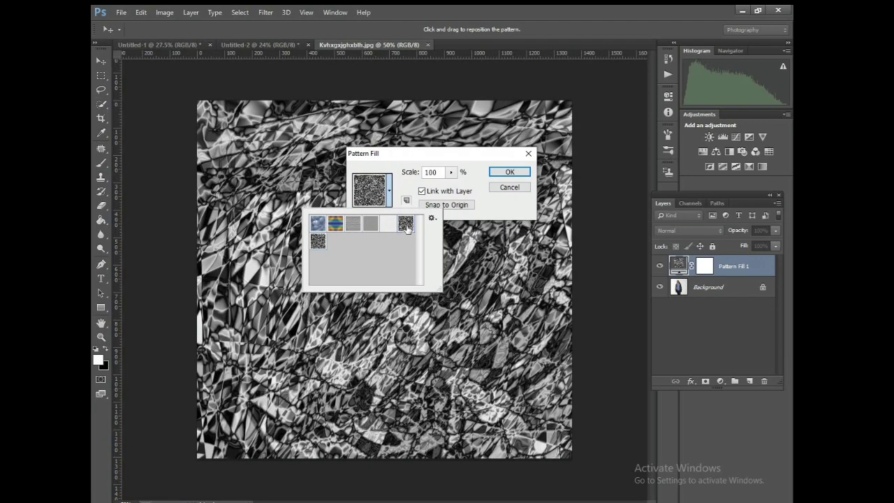
click(317, 241)
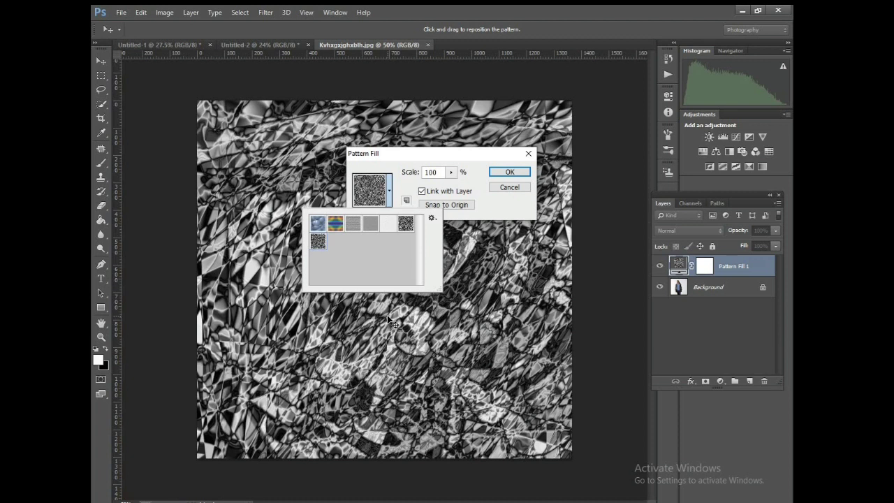
Step: Scale the pattern to 50%, confirm the fill, and shift it 24 px right
click(452, 173)
drag(448, 187, 446, 187)
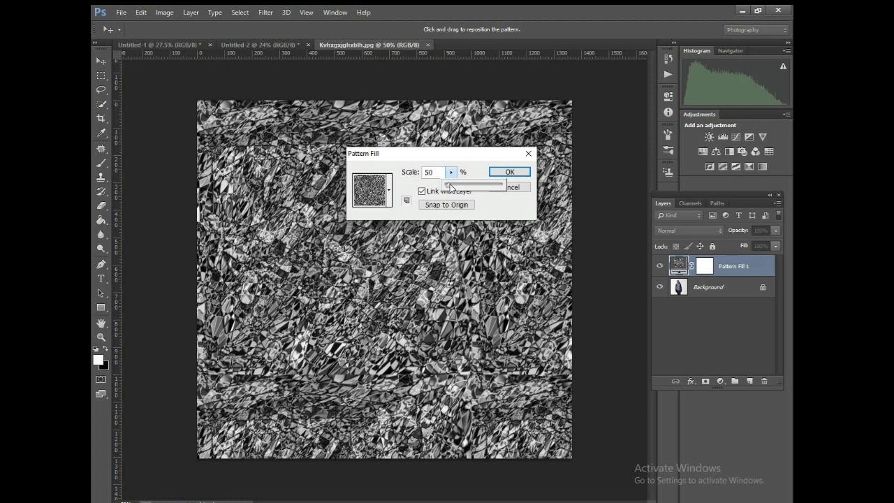
click(510, 173)
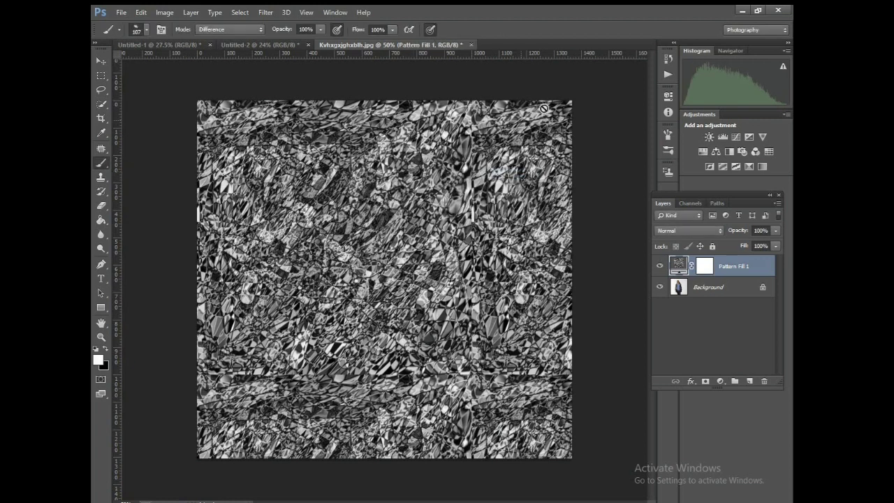
click(443, 201)
key(Escape)
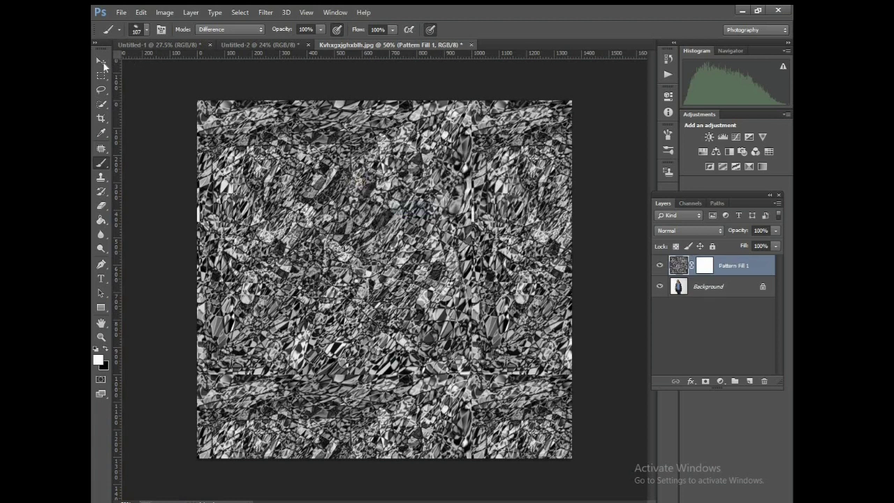
key(v)
drag(321, 279, 364, 243)
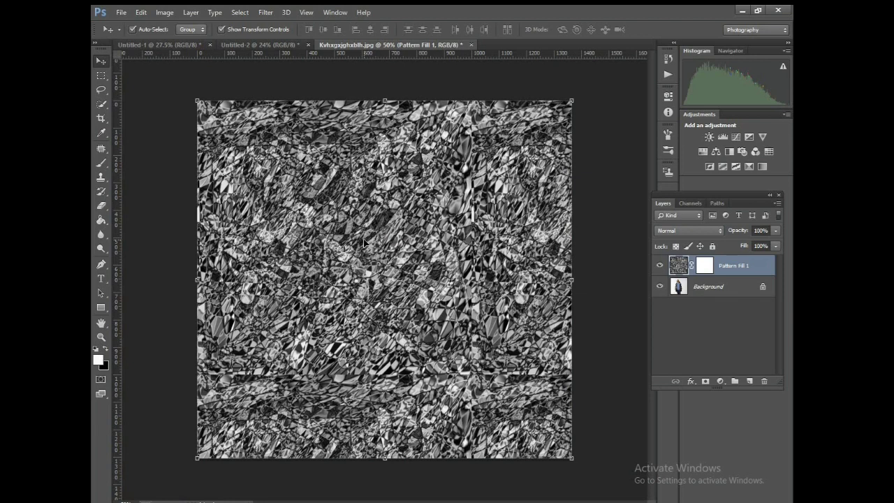
Step: Hide Pattern Fill 1 and Quick Select the boy's face, hair, jacket and sleeve
click(659, 265)
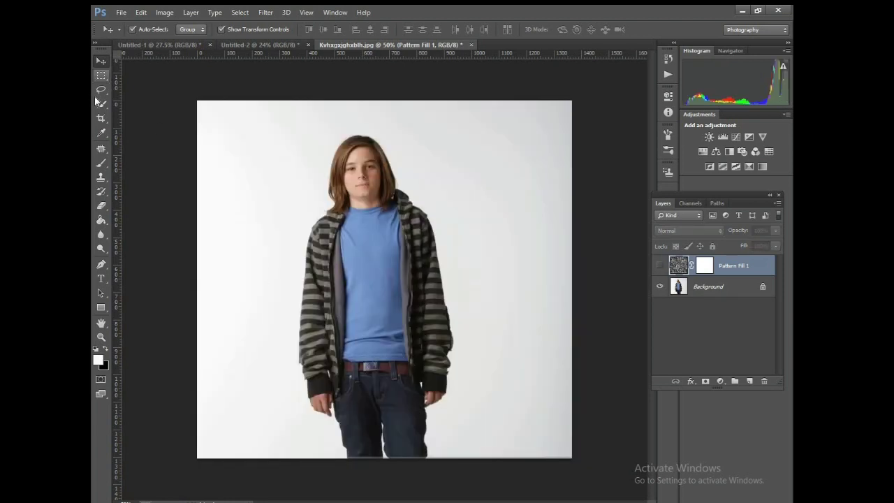
key(w)
mouse_move(361, 162)
mouse_down()
mouse_move(363, 150)
mouse_move(316, 331)
mouse_up()
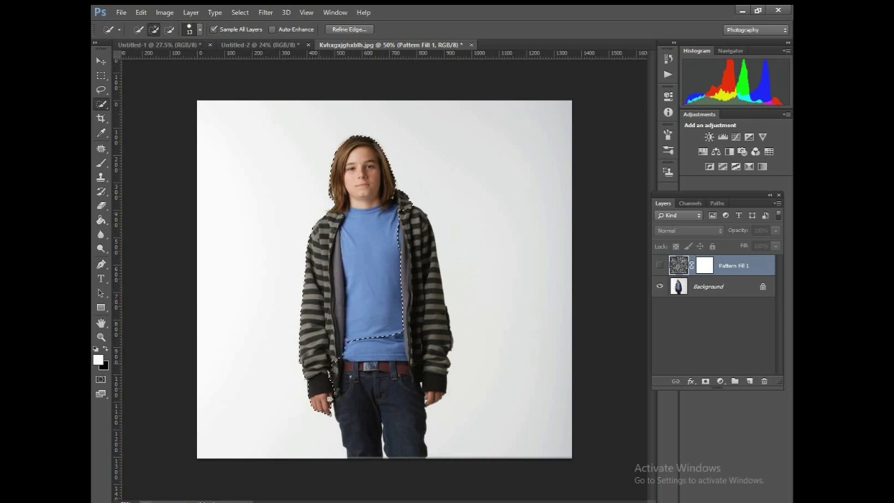
drag(329, 399, 345, 416)
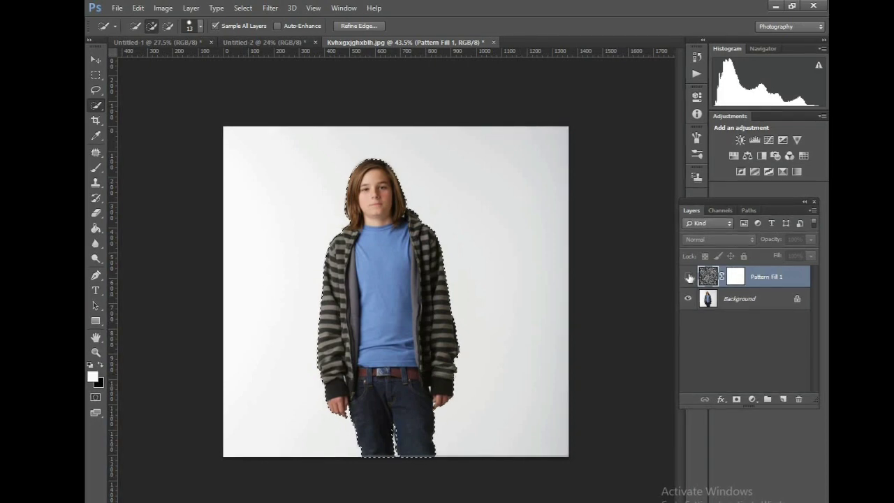
Step: Show the pattern layer again and fill its mask with black over the boy's selection
click(688, 277)
click(735, 277)
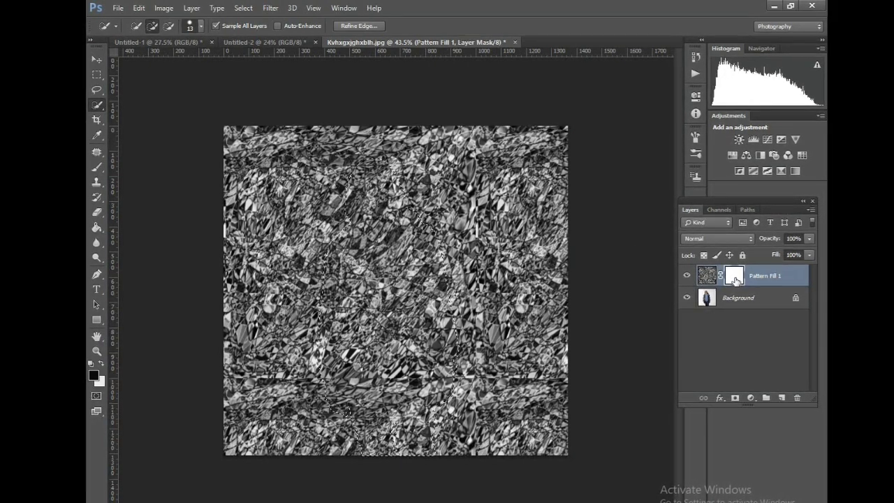
key(x)
key(alt+BackSpace)
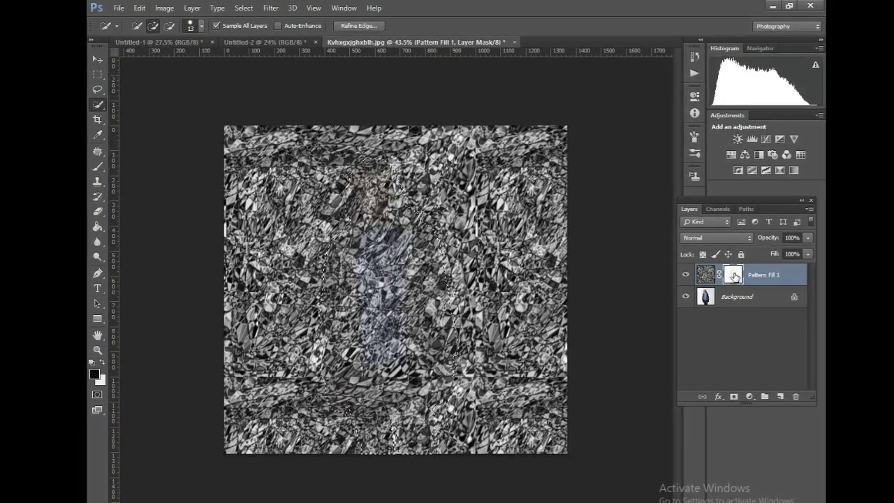
key(alt+BackSpace)
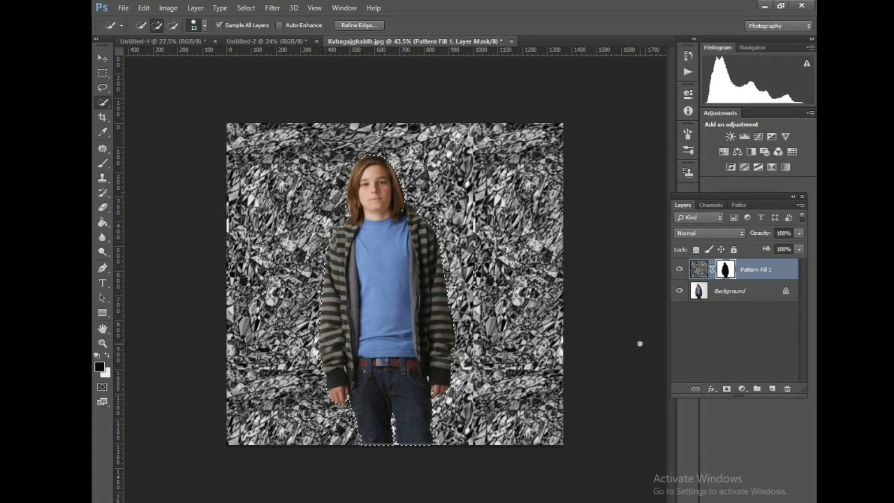
Step: Set the pattern layer's blend mode to Multiply after trying Screen
click(734, 234)
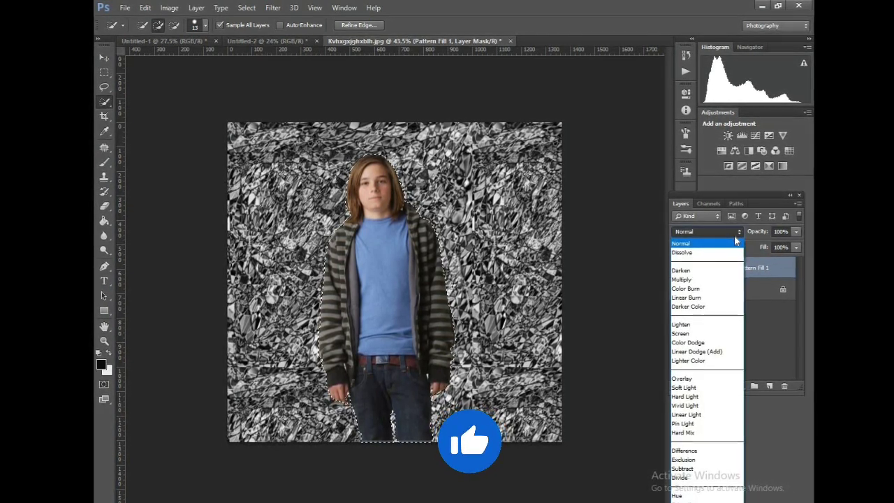
click(688, 334)
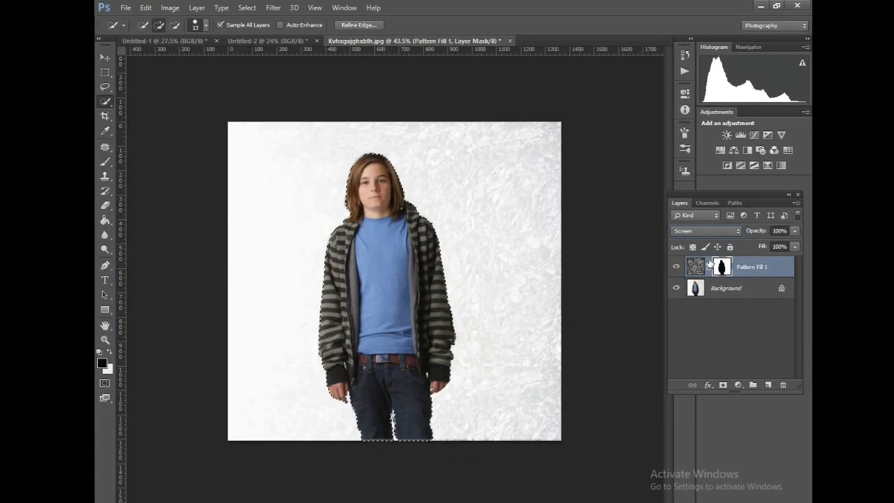
click(719, 233)
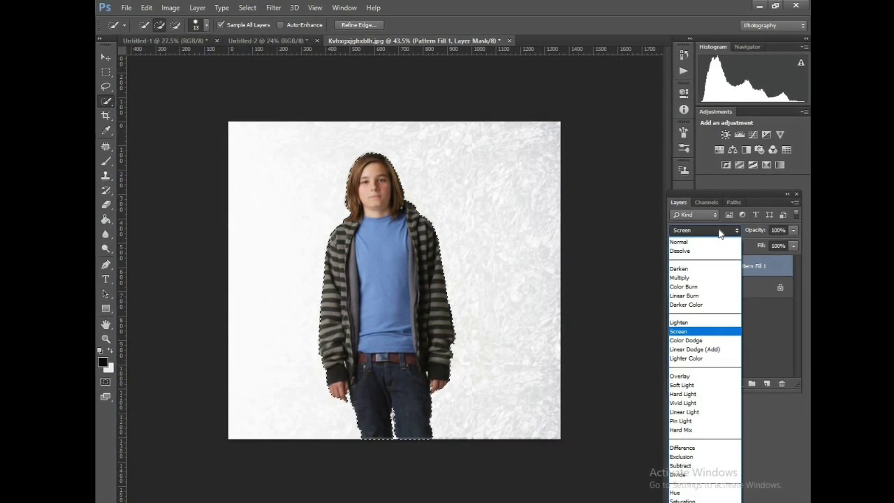
click(681, 277)
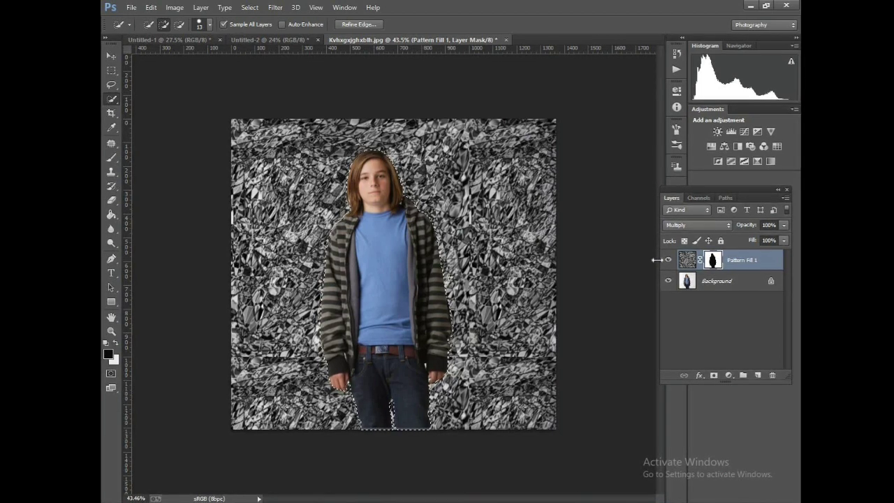
Step: Deselect the boy and lower the pattern layer's opacity to 92%
key(ctrl+d)
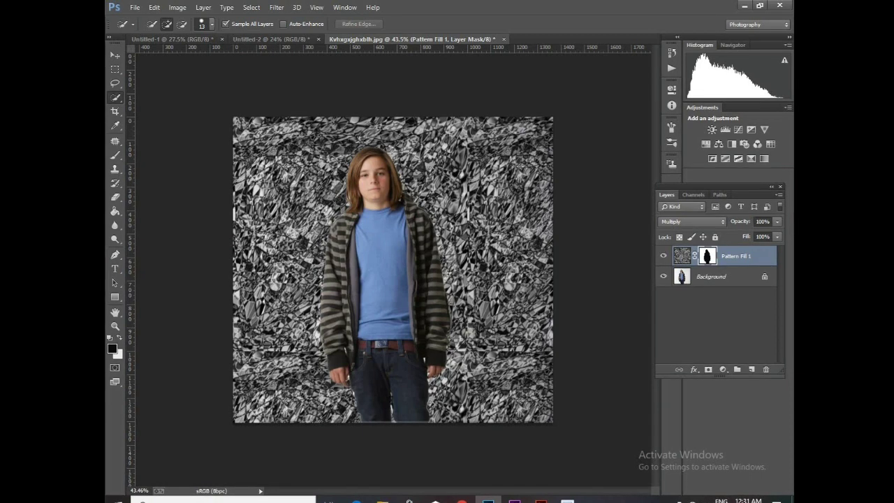
click(779, 222)
drag(775, 233, 771, 232)
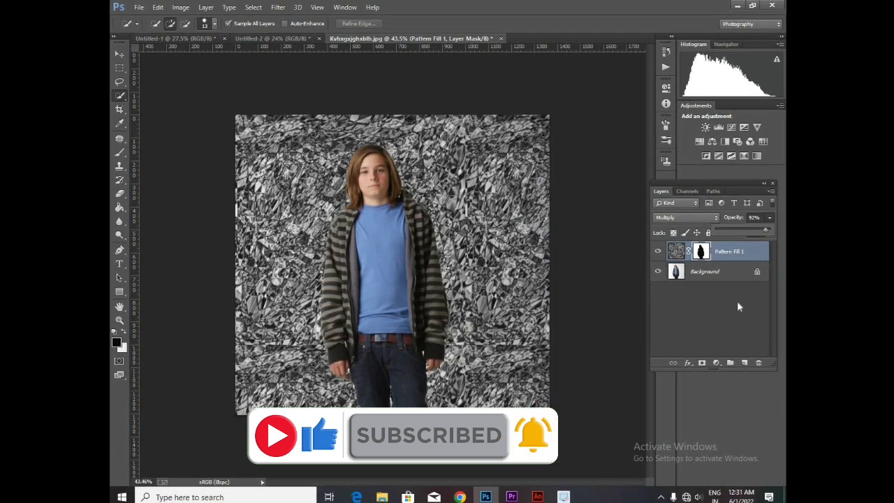
Step: Set Pattern Fill 1's Underlying Layer Blend If to 0/40 and 253/255 with 89% fill
double_click(754, 253)
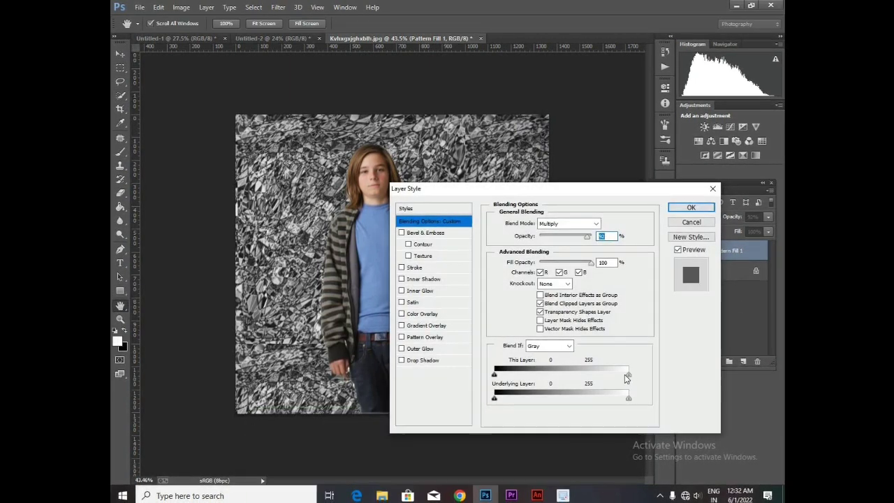
drag(617, 378, 597, 379)
drag(586, 375, 636, 371)
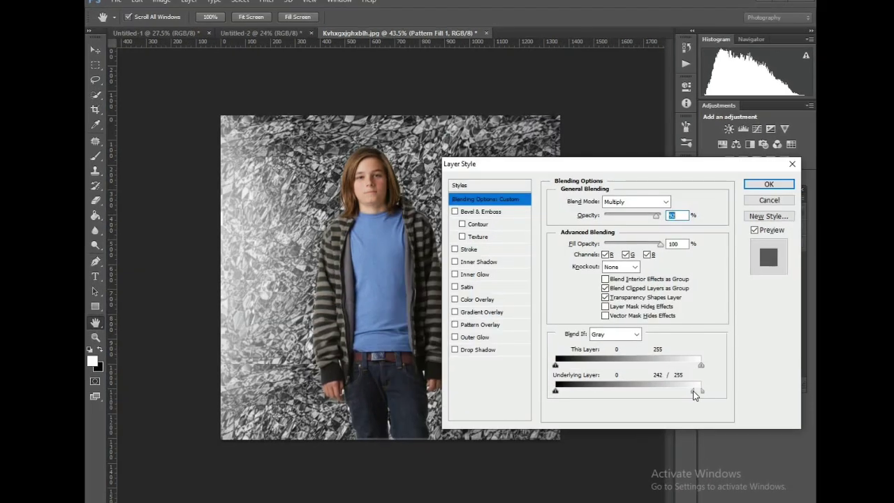
drag(627, 396, 617, 396)
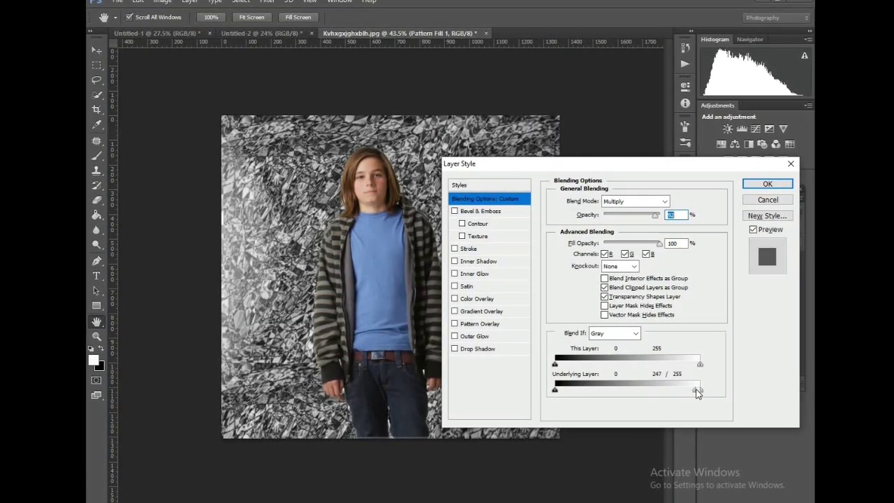
drag(694, 392, 695, 387)
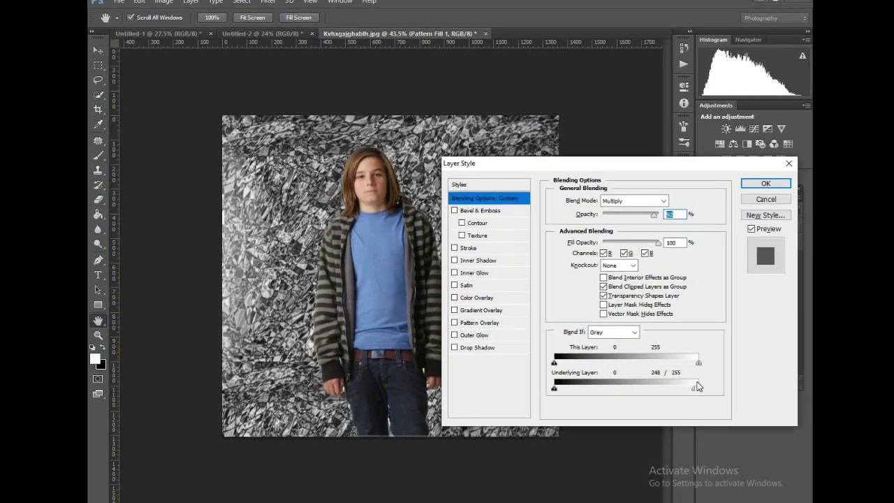
drag(554, 389, 575, 389)
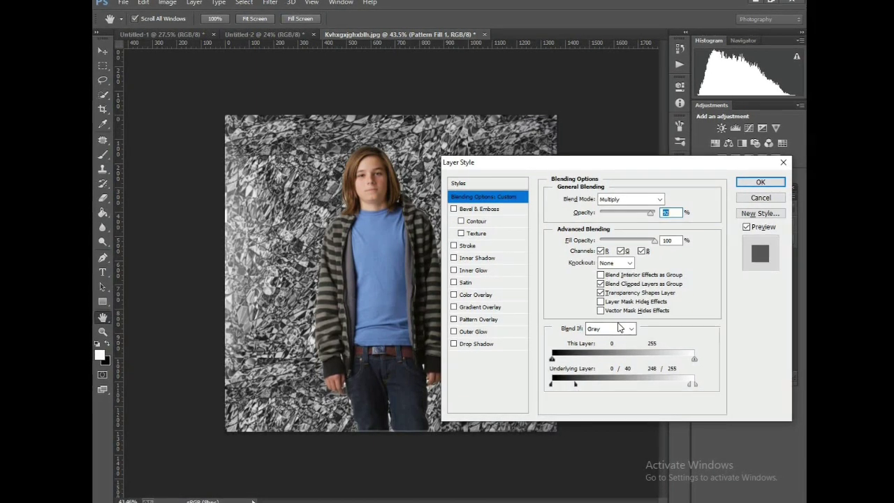
drag(654, 241, 648, 241)
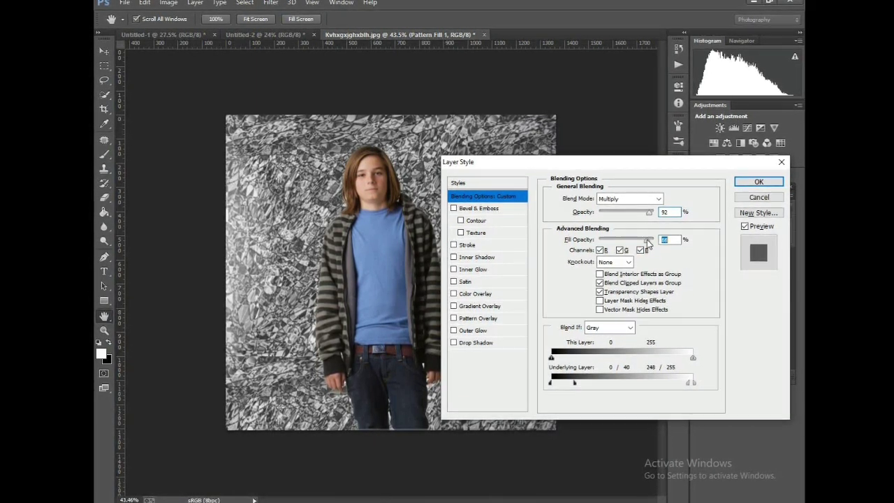
mouse_move(613, 167)
mouse_down()
mouse_move(619, 211)
mouse_move(669, 191)
mouse_move(636, 178)
mouse_move(645, 177)
mouse_up()
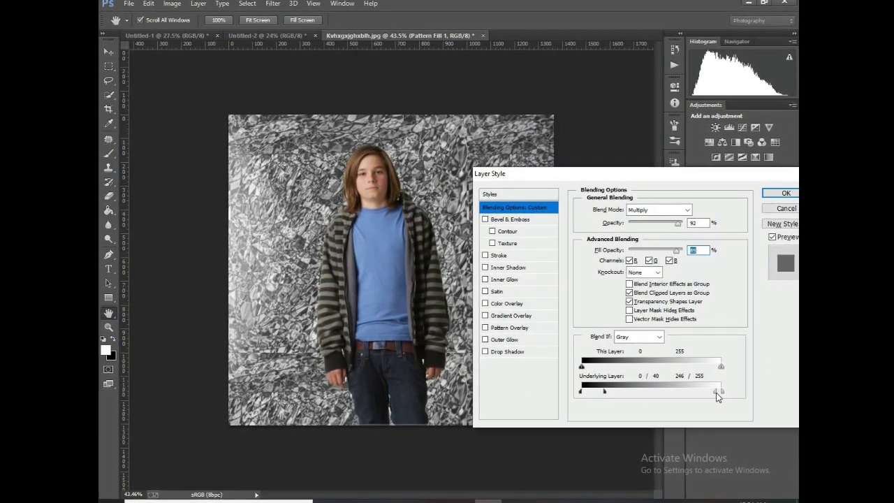
drag(718, 396, 720, 391)
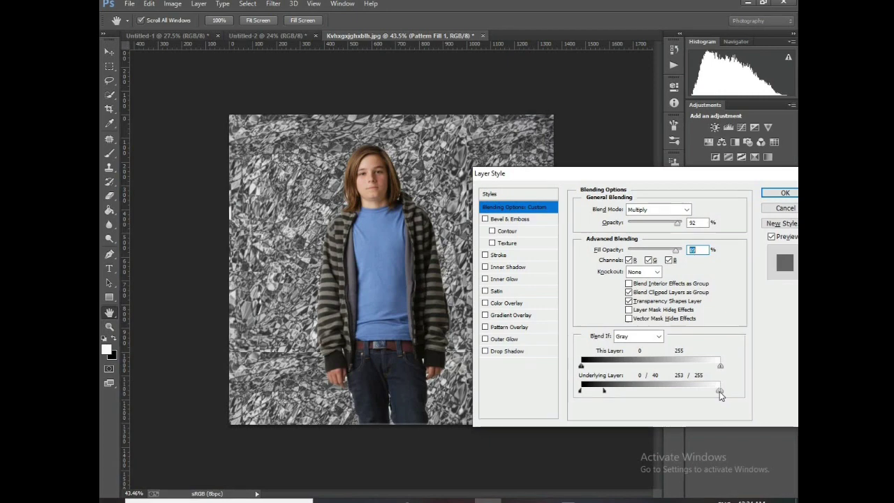
click(781, 194)
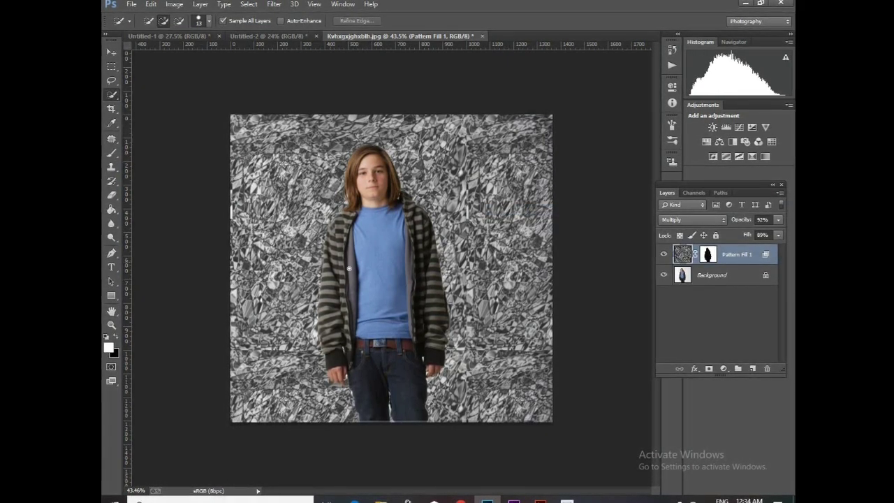
click(664, 256)
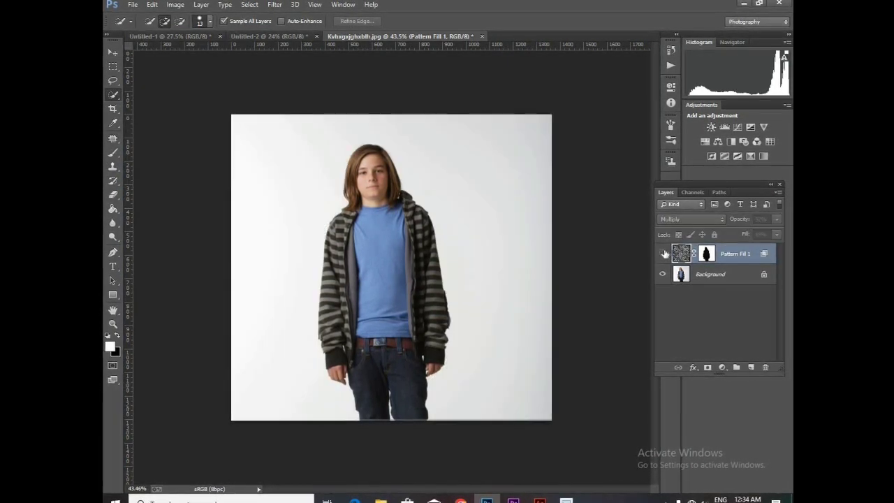
click(665, 255)
click(661, 253)
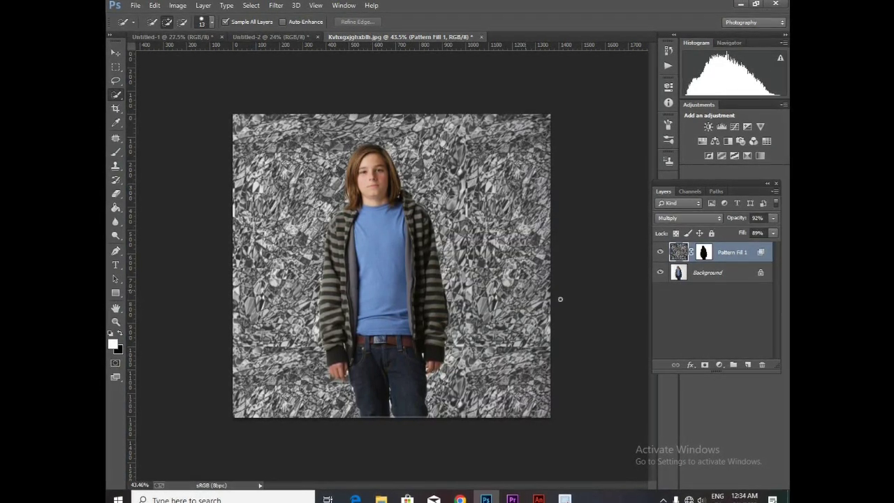
click(659, 274)
click(661, 250)
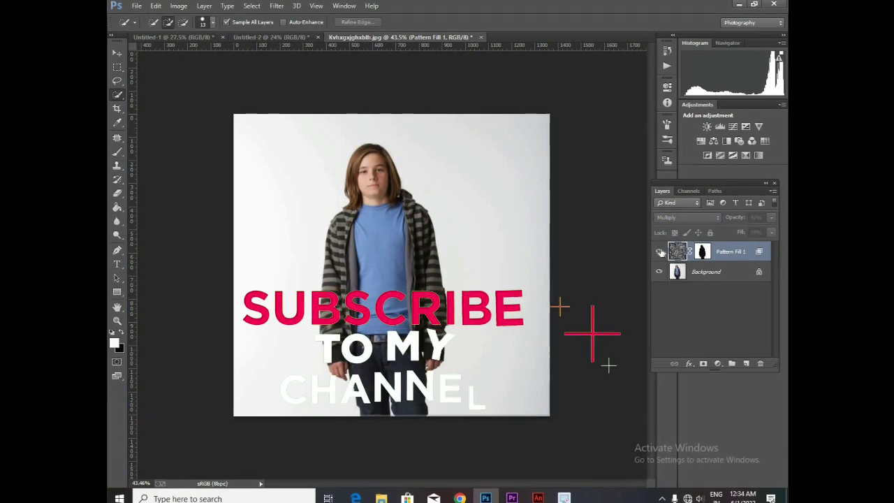
click(661, 251)
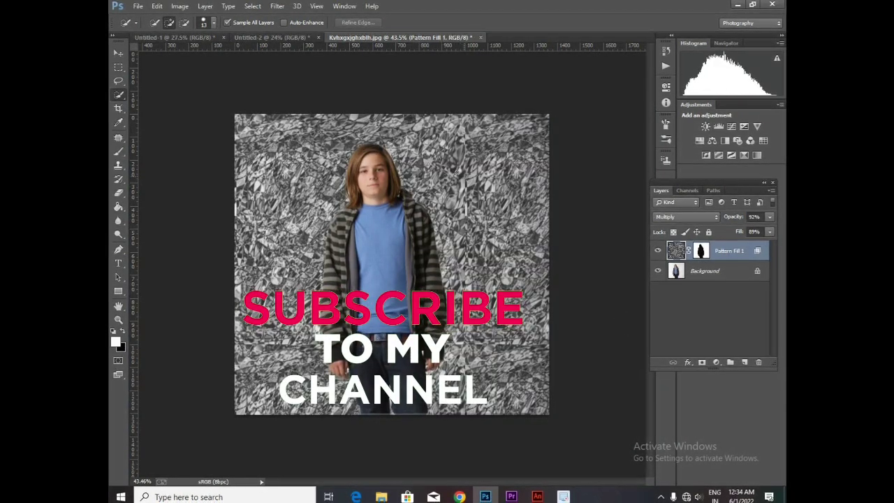
click(139, 6)
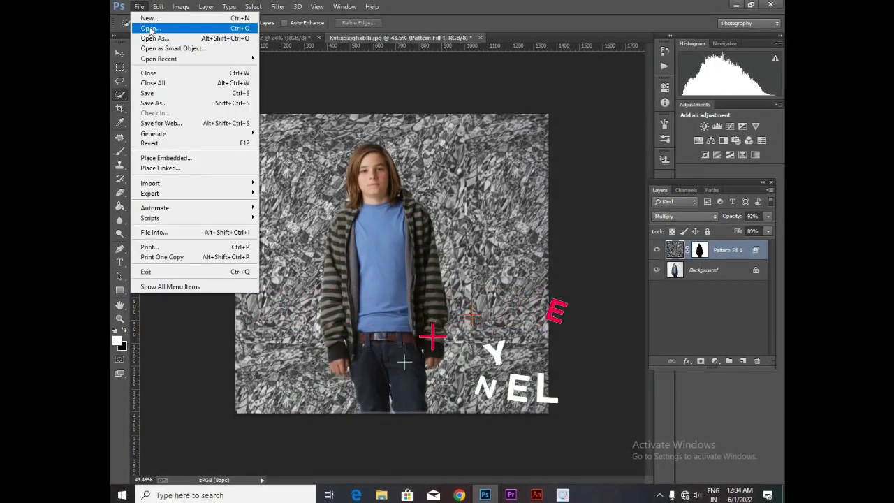
click(153, 25)
click(426, 41)
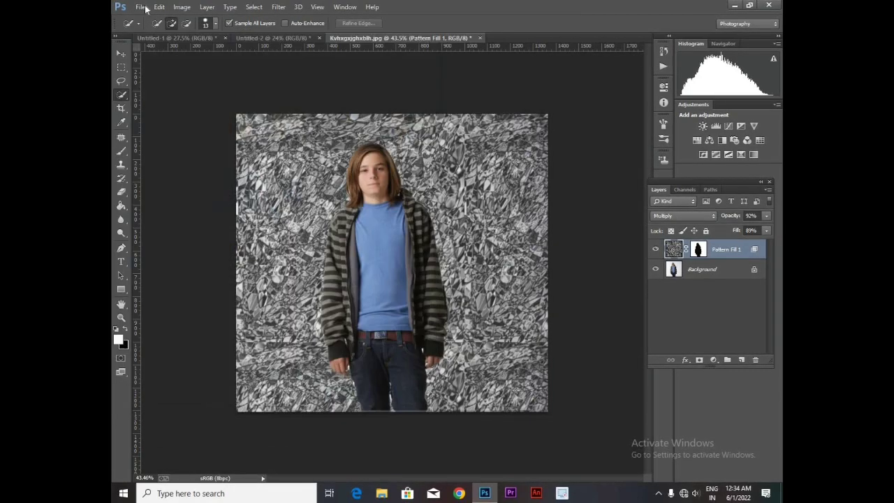